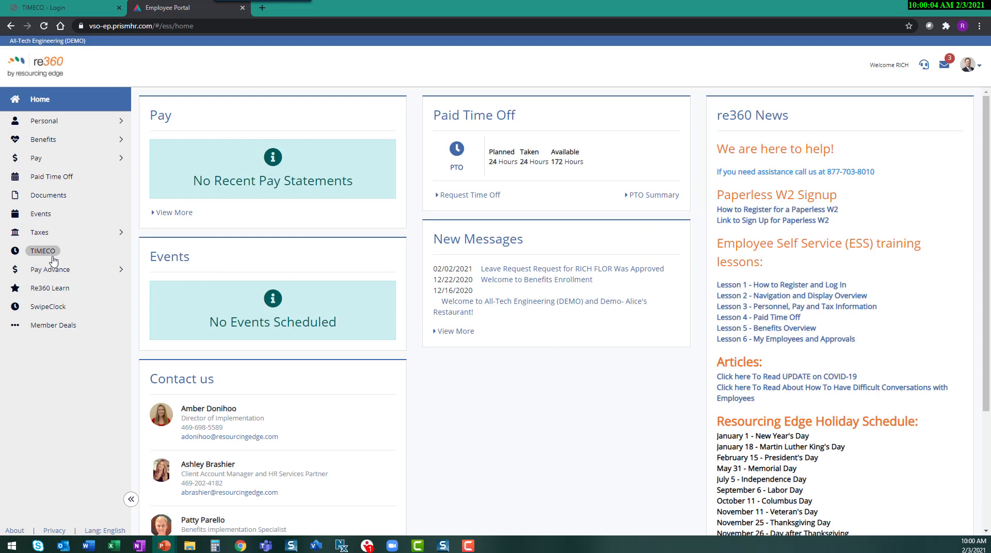
- Open TIMECO from the employee portal and add a punch for department 400 (DEVELOPMENT) on today's time card
{"action": "left_click", "coordinate": [44, 251]}
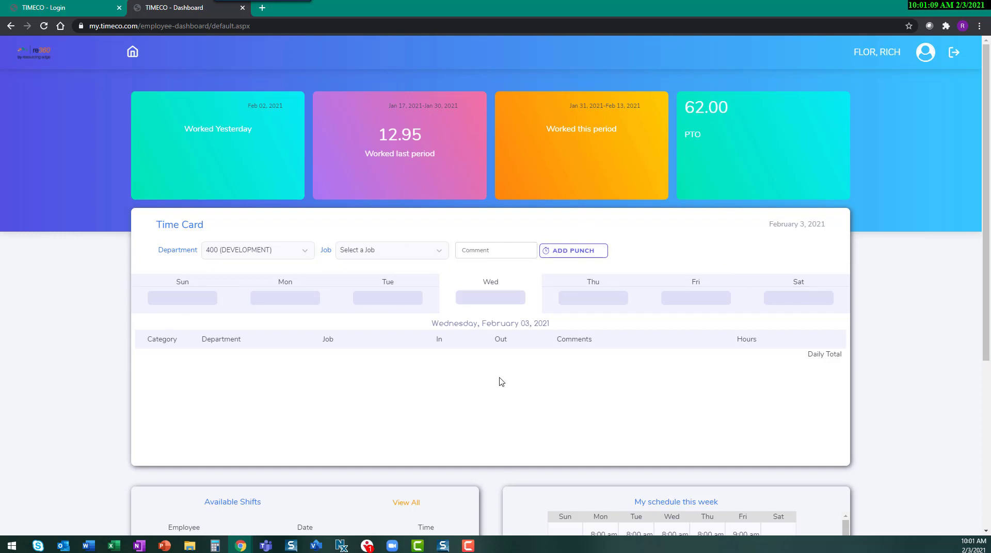
{"action": "left_click", "coordinate": [581, 256]}
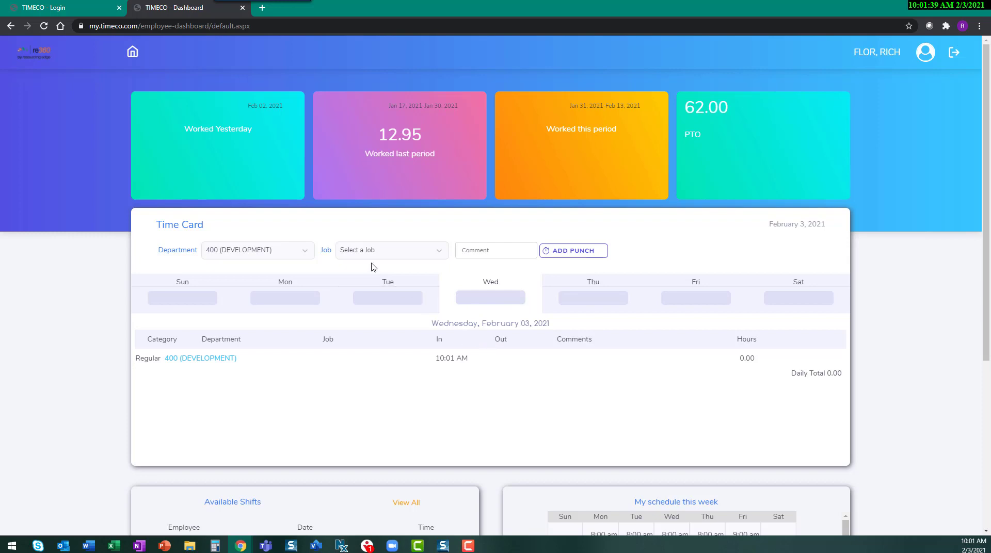
- Examine the department choices, job choices and comment field available for a time card punch
{"action": "left_click", "coordinate": [307, 252]}
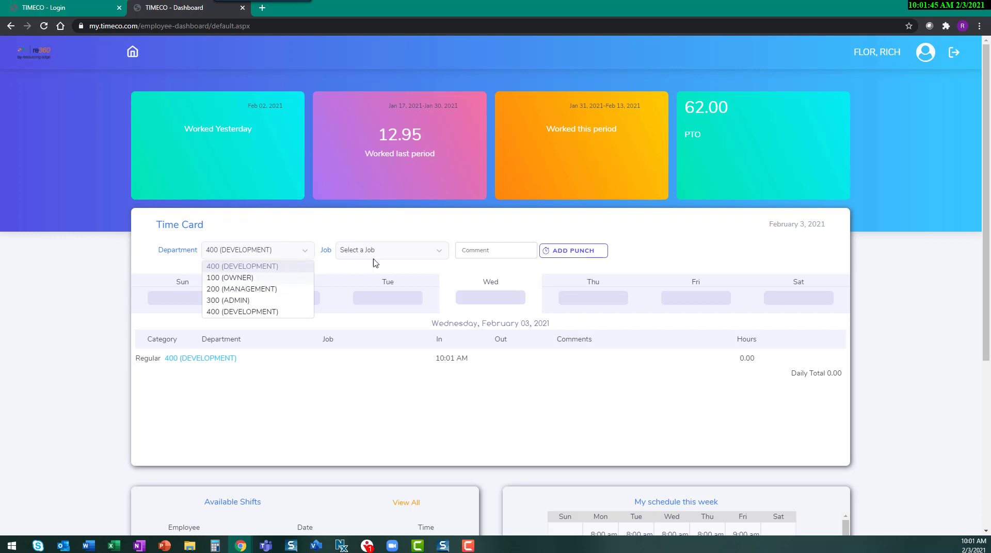
{"action": "left_click", "coordinate": [439, 253]}
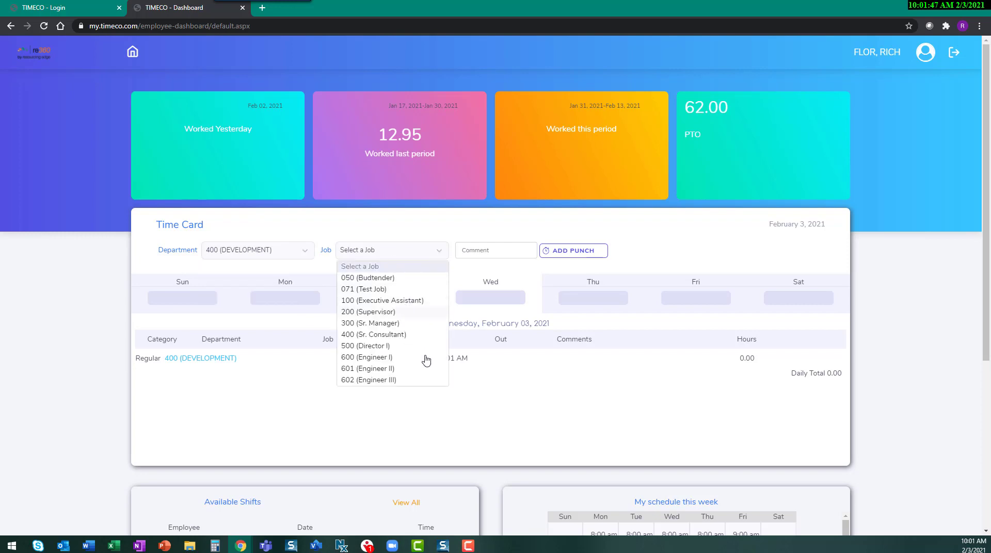
{"action": "left_click", "coordinate": [482, 357]}
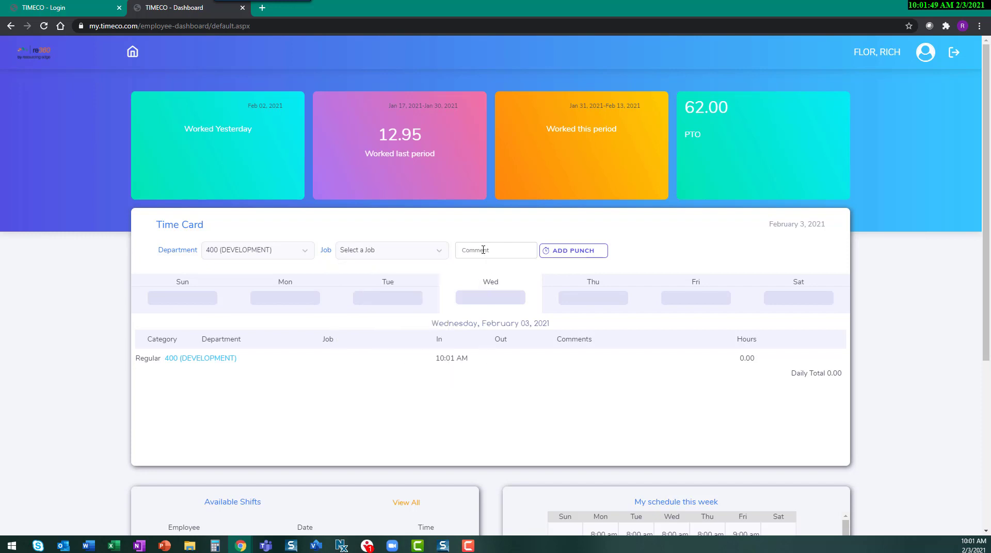
{"action": "left_click", "coordinate": [483, 250]}
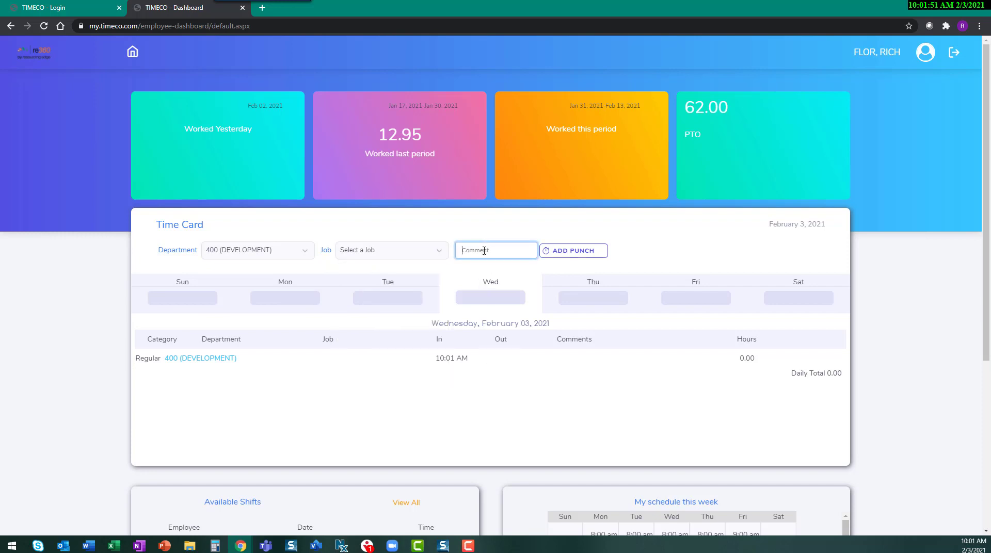
{"action": "left_click", "coordinate": [592, 418]}
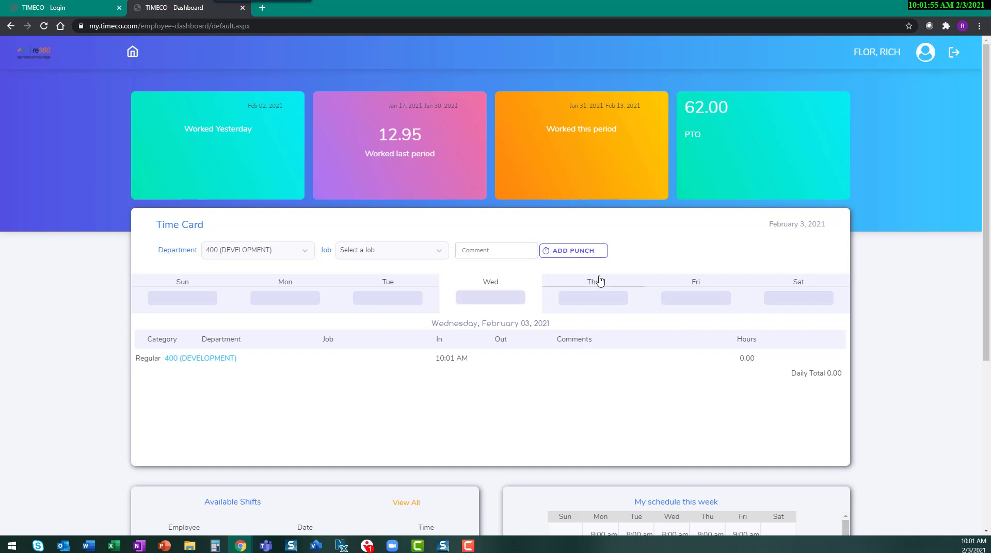
{"action": "left_click", "coordinate": [577, 251]}
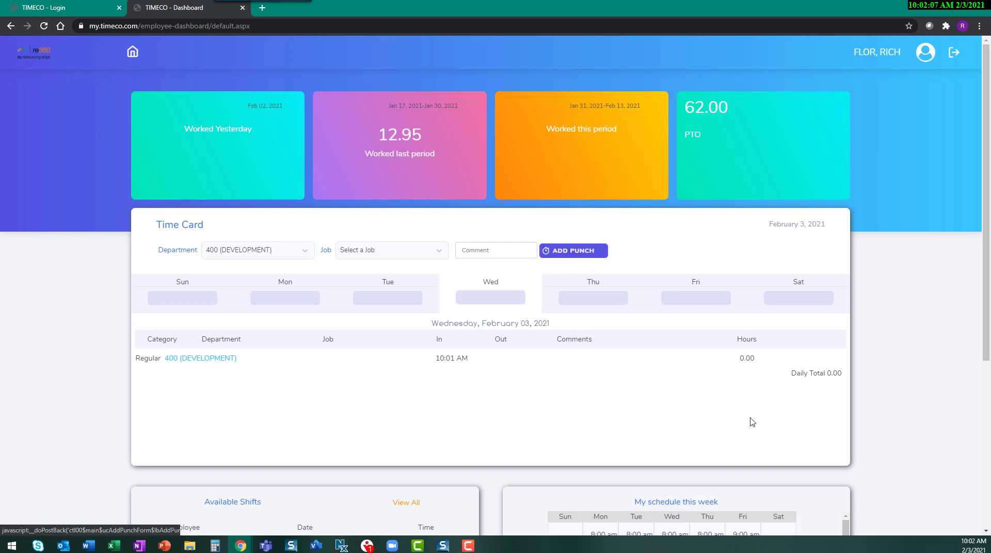
- Review the available shifts and this week's schedule on the dashboard, and open the My Schedule page
{"action": "scroll", "coordinate": [689, 435], "scroll_direction": "down", "scroll_amount": 5}
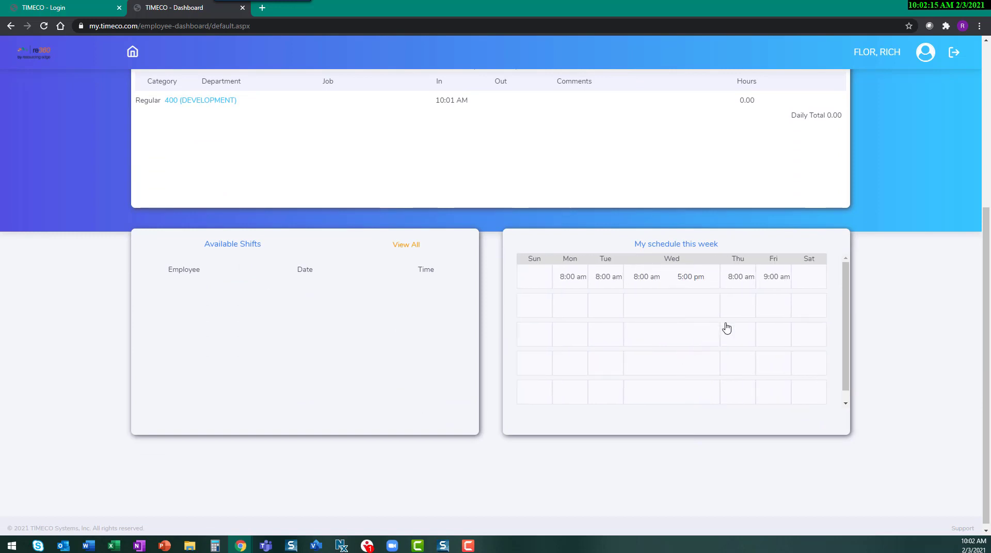
{"action": "mouse_move", "coordinate": [765, 319]}
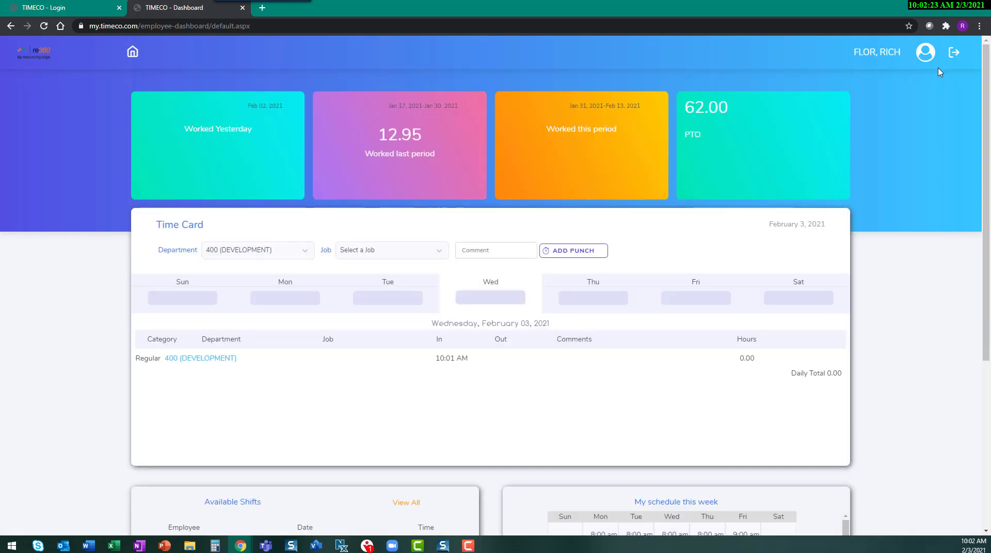
{"action": "left_click", "coordinate": [932, 54]}
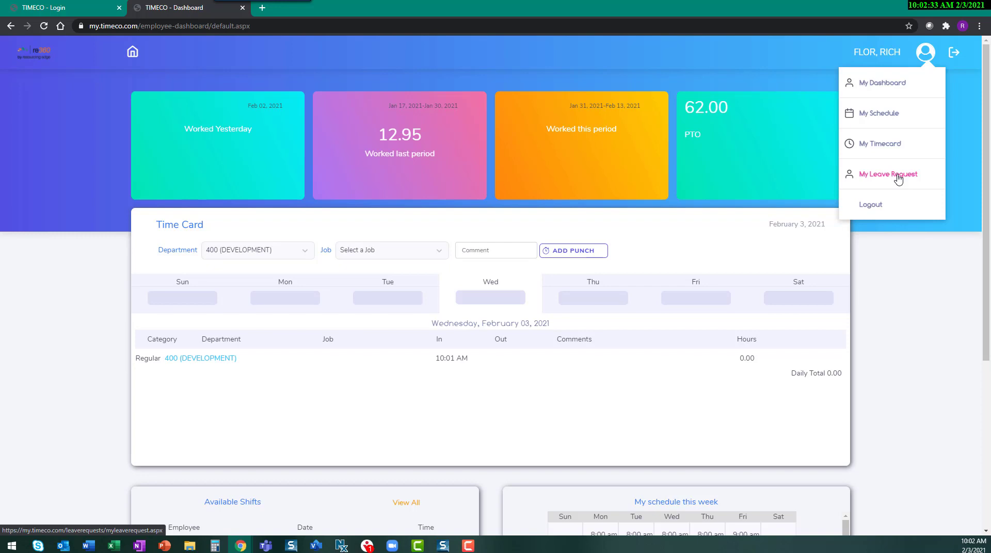
{"action": "left_click", "coordinate": [878, 115]}
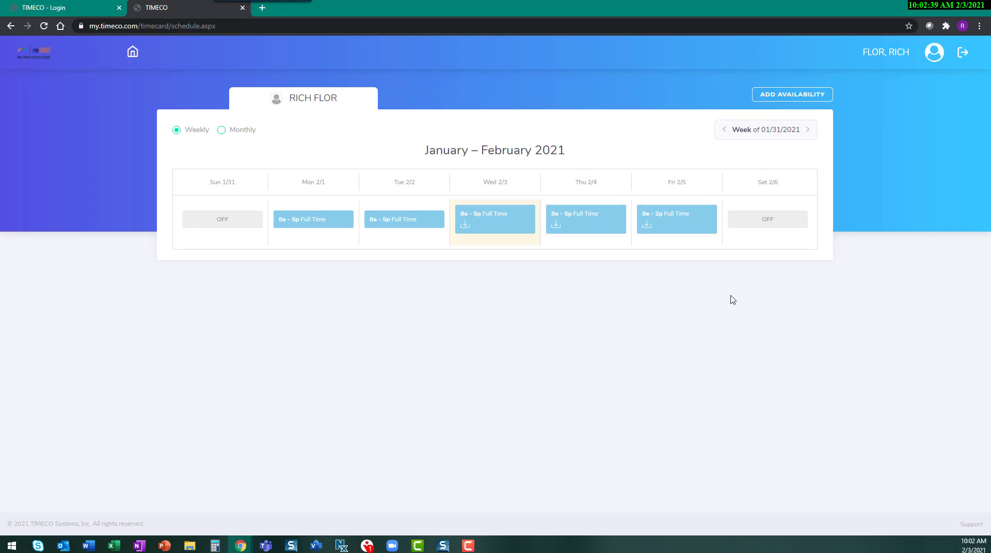
- Start a one-time availability request for 02-04-2021
{"action": "left_click", "coordinate": [787, 97]}
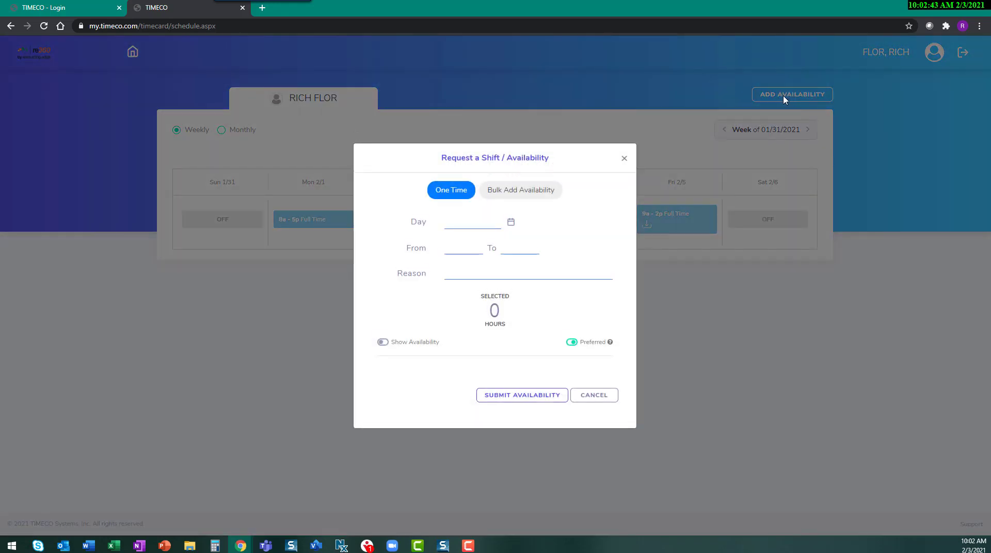
{"action": "left_click", "coordinate": [474, 223]}
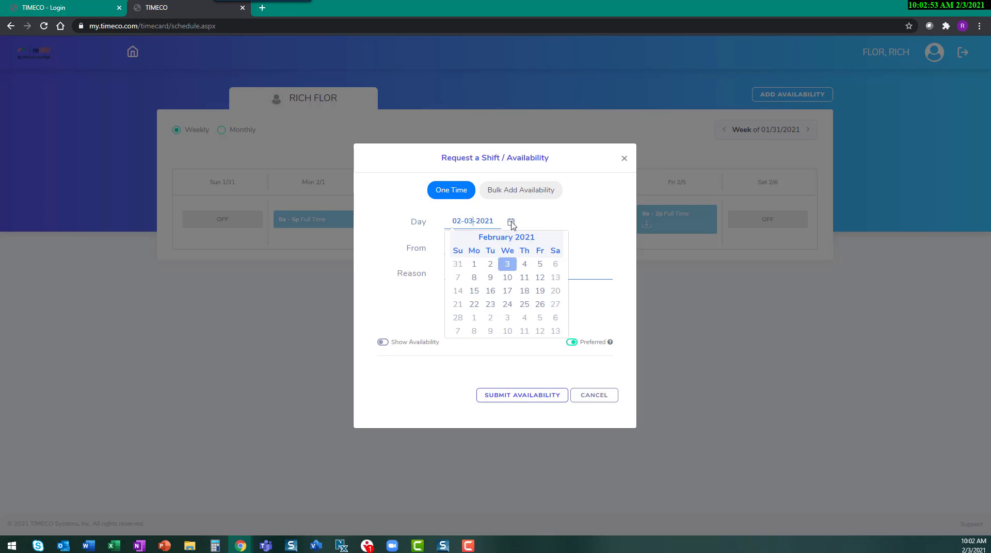
{"action": "left_click", "coordinate": [524, 265]}
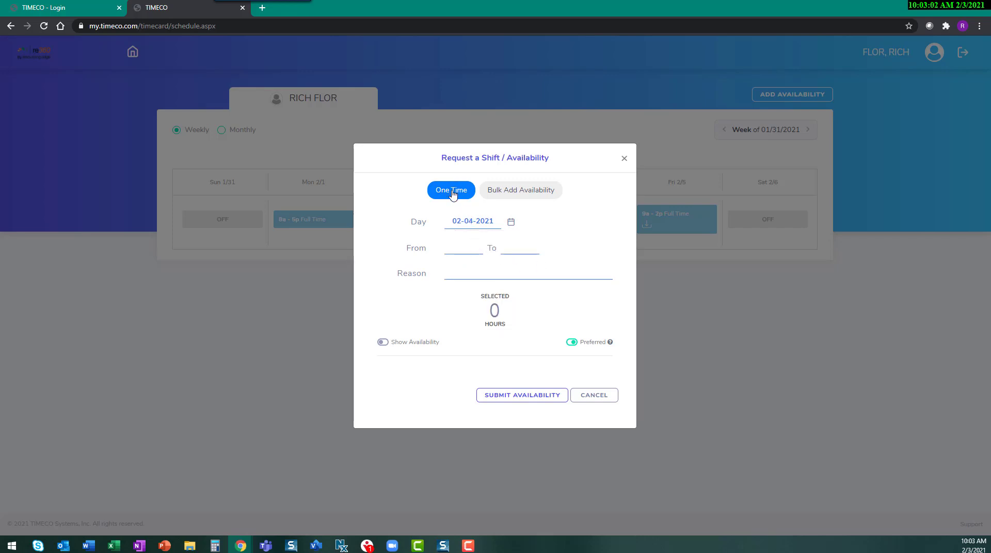
- Switch the request to Bulk Add Availability, and try adding Saturday and Sunday before removing both again
{"action": "left_click", "coordinate": [513, 192]}
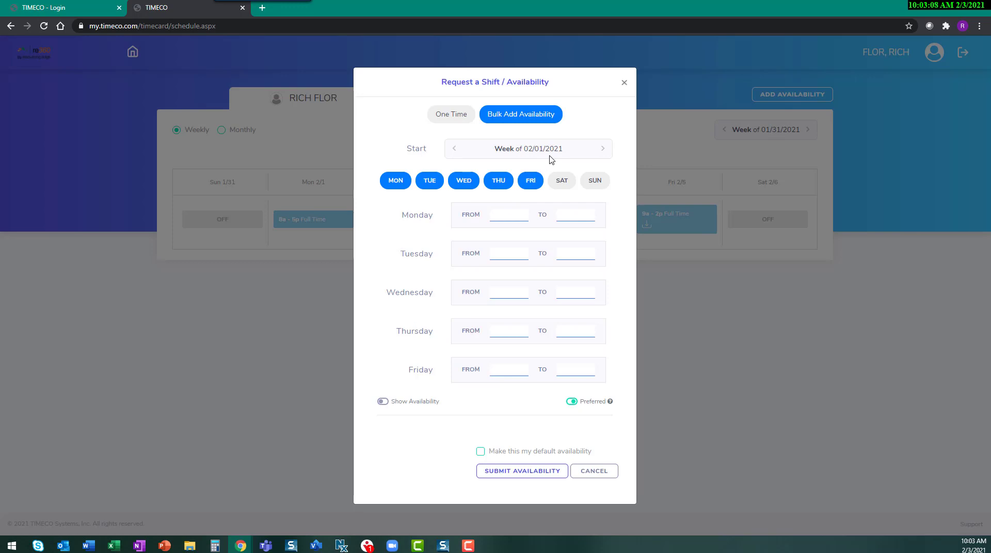
{"action": "left_click", "coordinate": [569, 186]}
{"action": "left_click", "coordinate": [593, 164]}
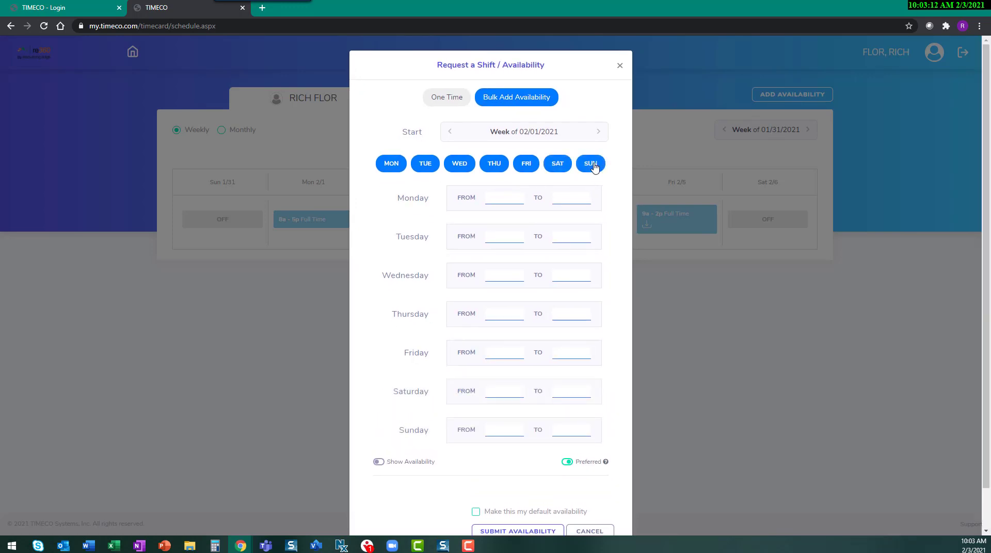
{"action": "left_click", "coordinate": [593, 165]}
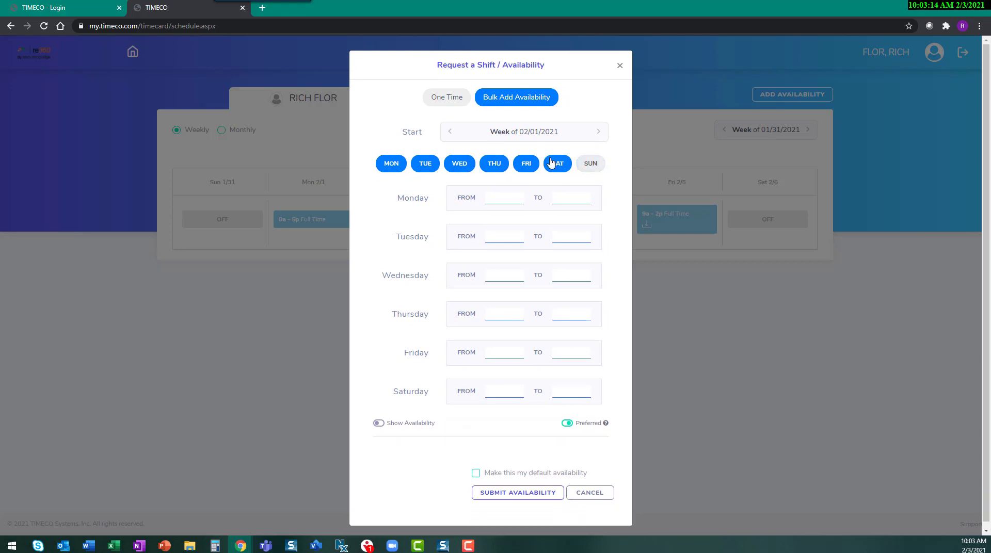
{"action": "left_click", "coordinate": [556, 163]}
- Set Monday's availability from 8:00 AM to 5:00 PM, make it the default availability, and submit it
{"action": "left_click", "coordinate": [500, 217]}
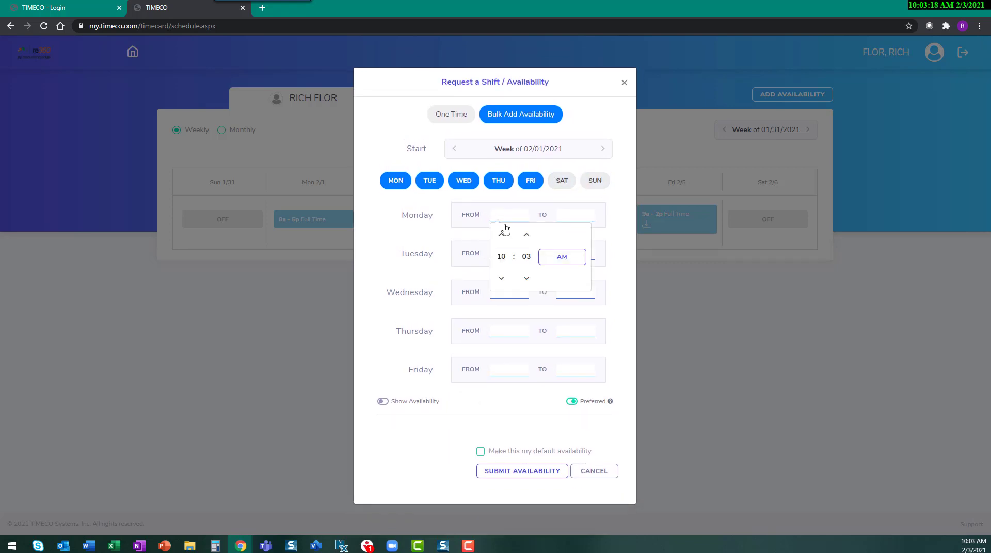
{"action": "type", "text": "8:00AM"}
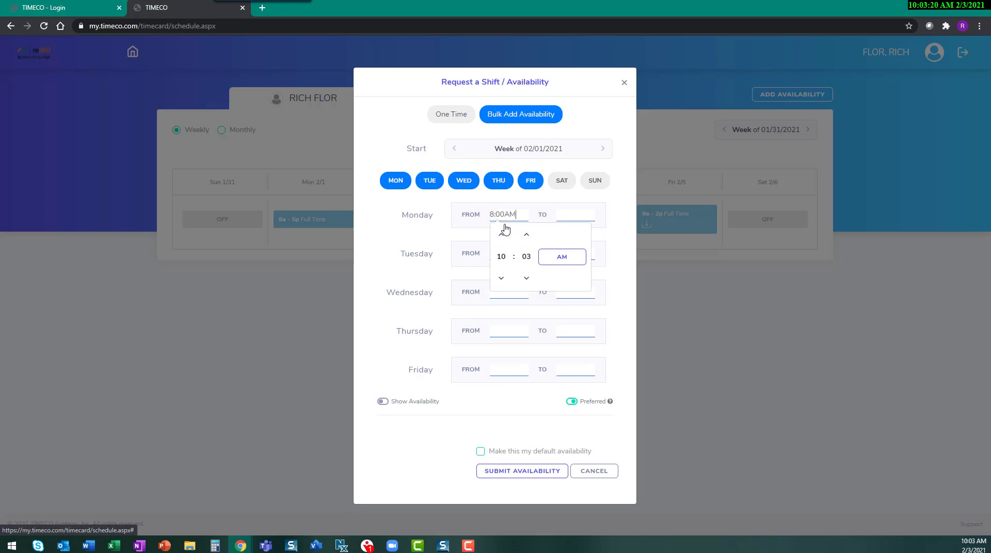
{"action": "left_click", "coordinate": [569, 218]}
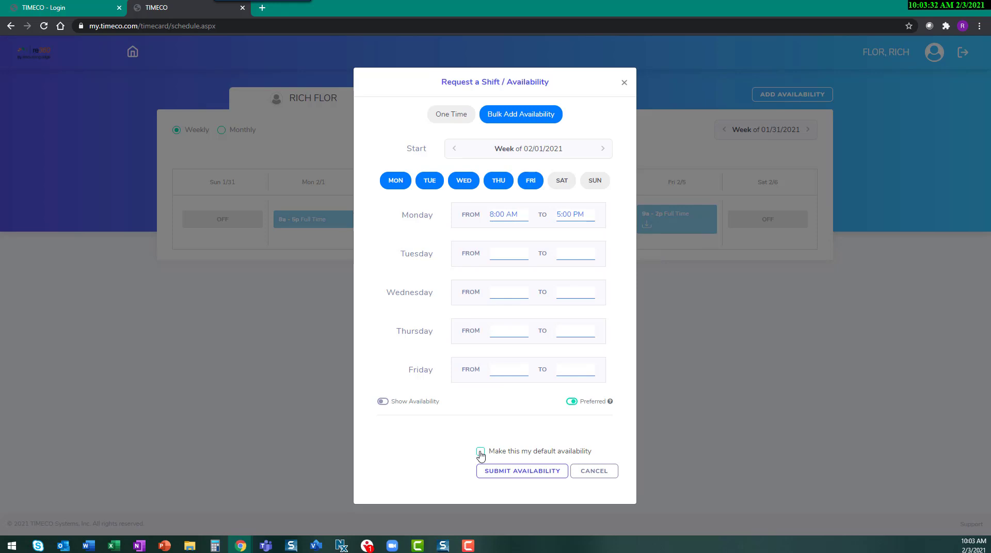
{"action": "left_click", "coordinate": [481, 453]}
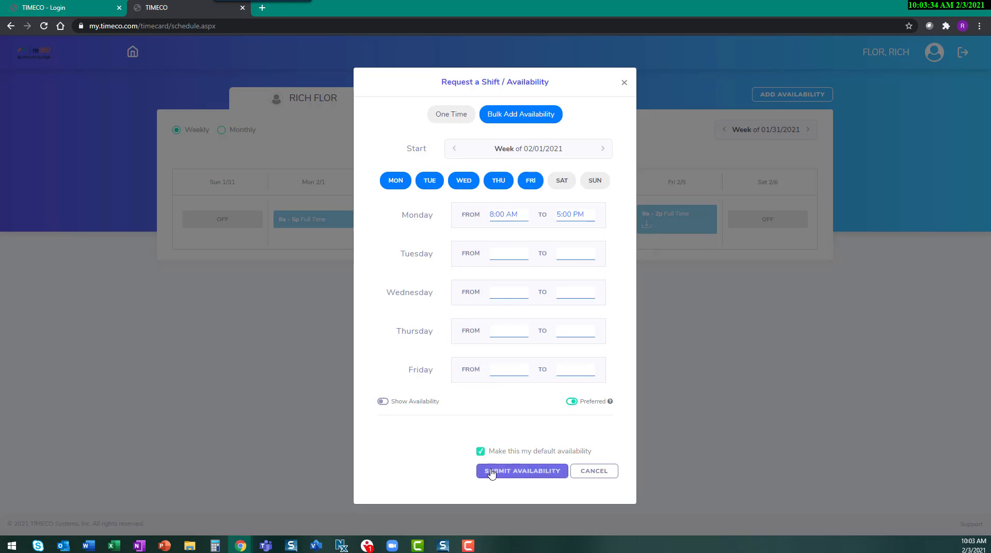
{"action": "left_click", "coordinate": [515, 473]}
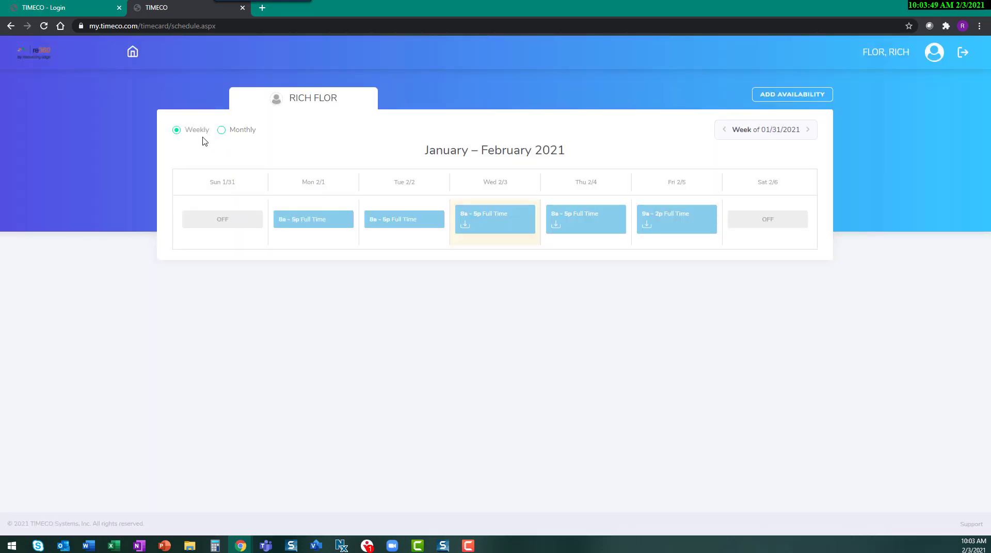
- From the monthly schedule, submit a drop request for the February 10 shift with the comment "I am unable to take this shift because..."
{"action": "left_click", "coordinate": [222, 130]}
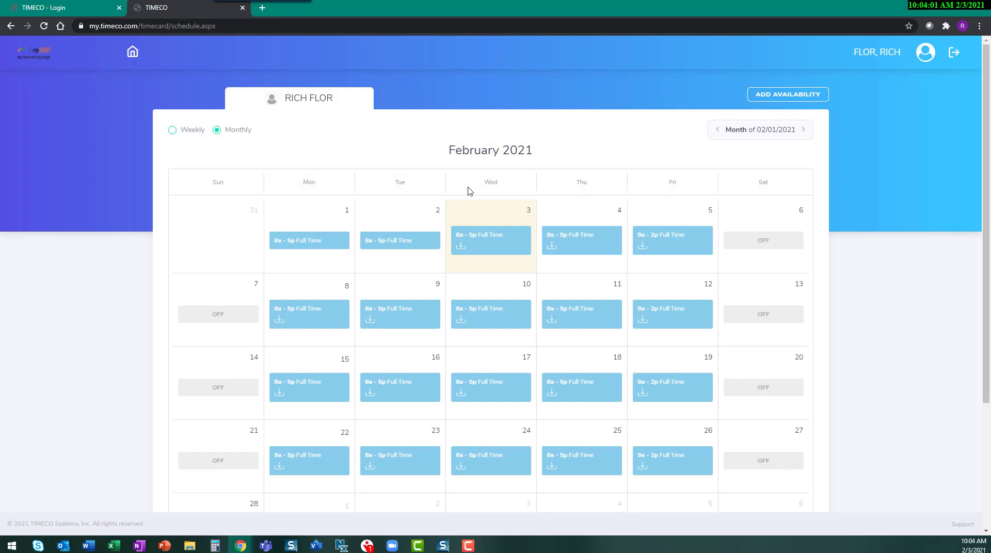
{"action": "left_click", "coordinate": [462, 324]}
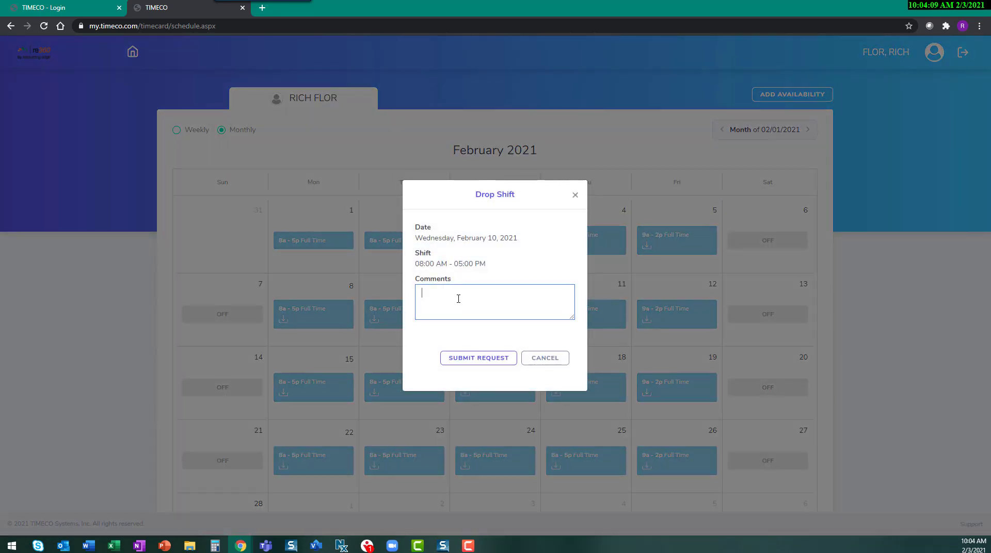
{"action": "type", "text": "I am unable to take this shift"}
{"action": "type", "text": "because"}
{"action": "type", "text": "..."}
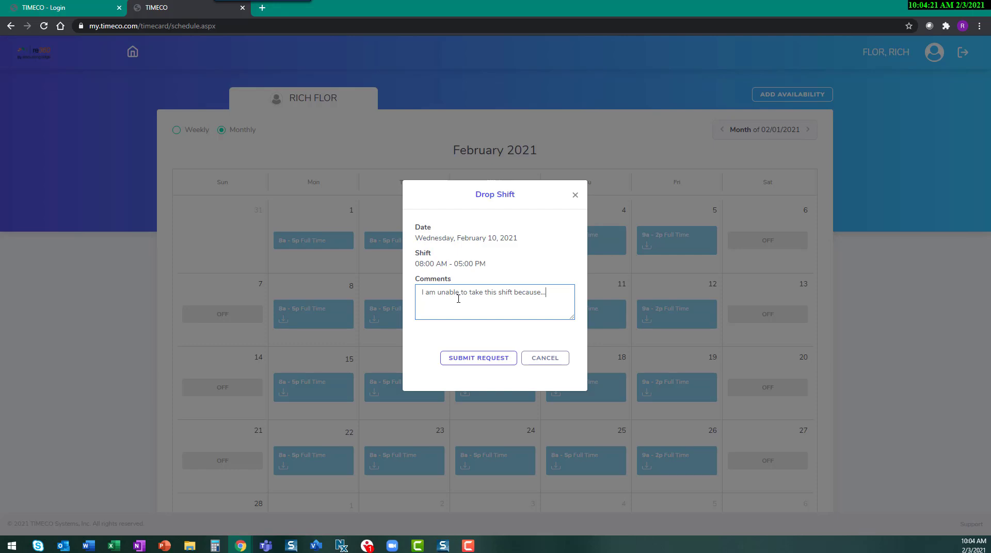
{"action": "left_click", "coordinate": [494, 361]}
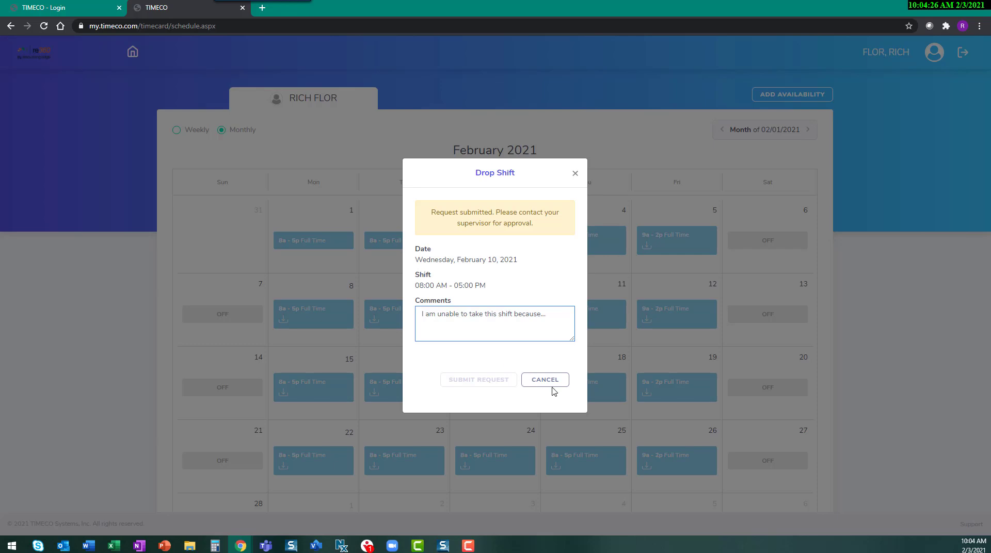
{"action": "left_click", "coordinate": [574, 174]}
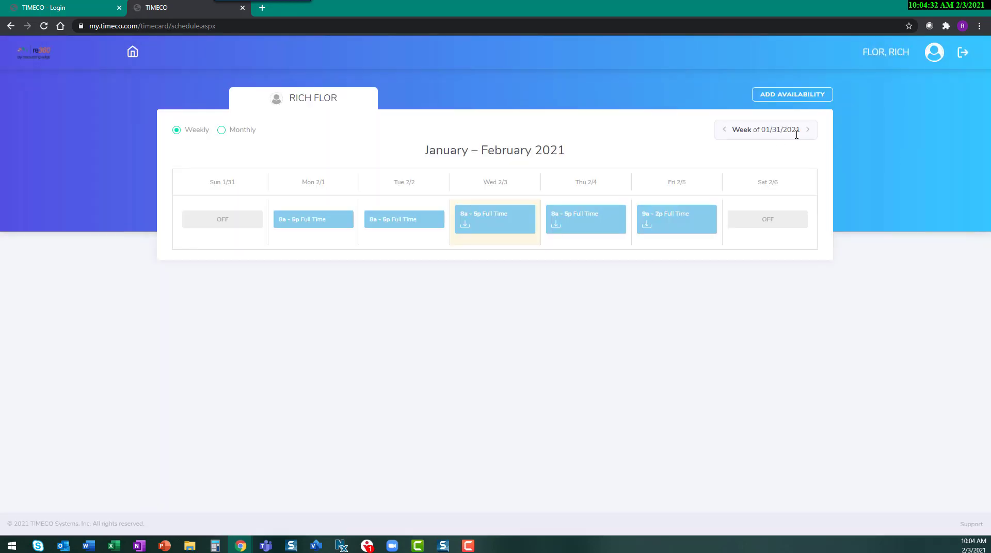
- Check the weekly schedule for the weeks of 02/07/2021 and 02/14/2021
{"action": "left_click", "coordinate": [809, 131]}
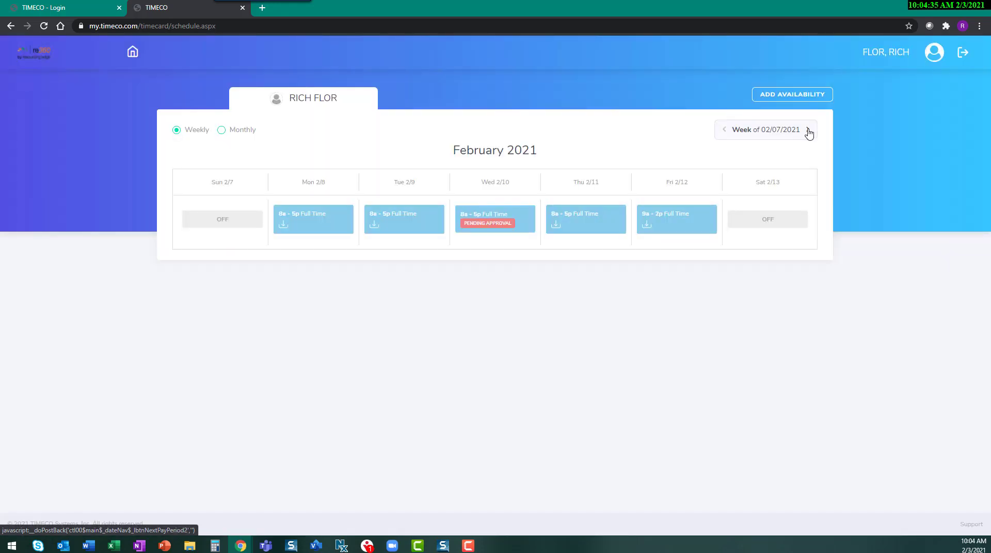
{"action": "left_click", "coordinate": [808, 131]}
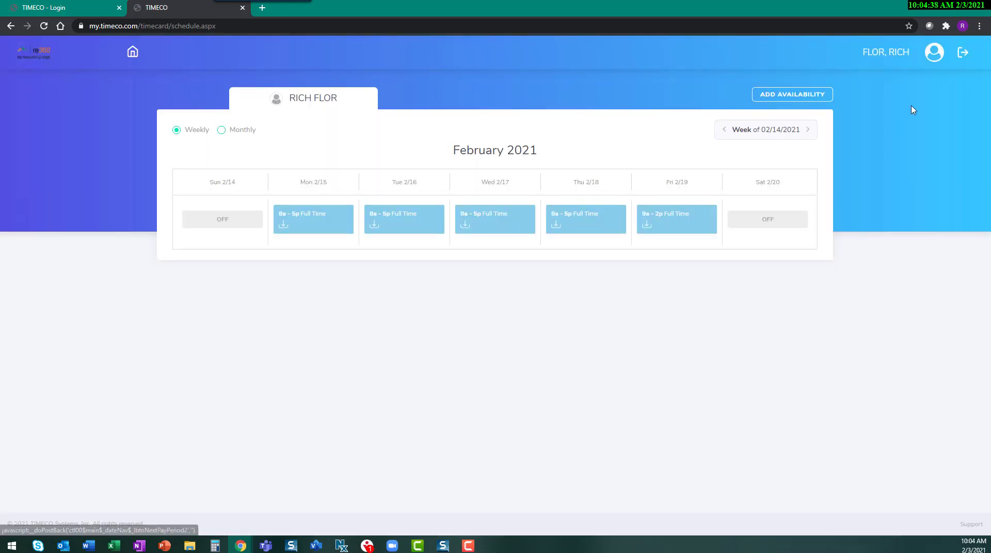
- Open the My Timecard page and browse its pay date ranges
{"action": "left_click", "coordinate": [934, 54]}
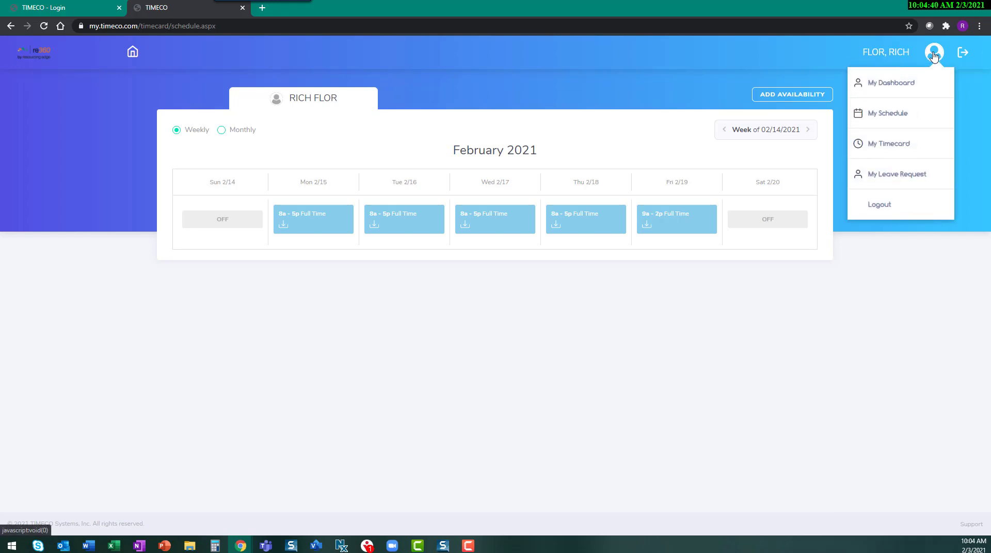
{"action": "left_click", "coordinate": [907, 145]}
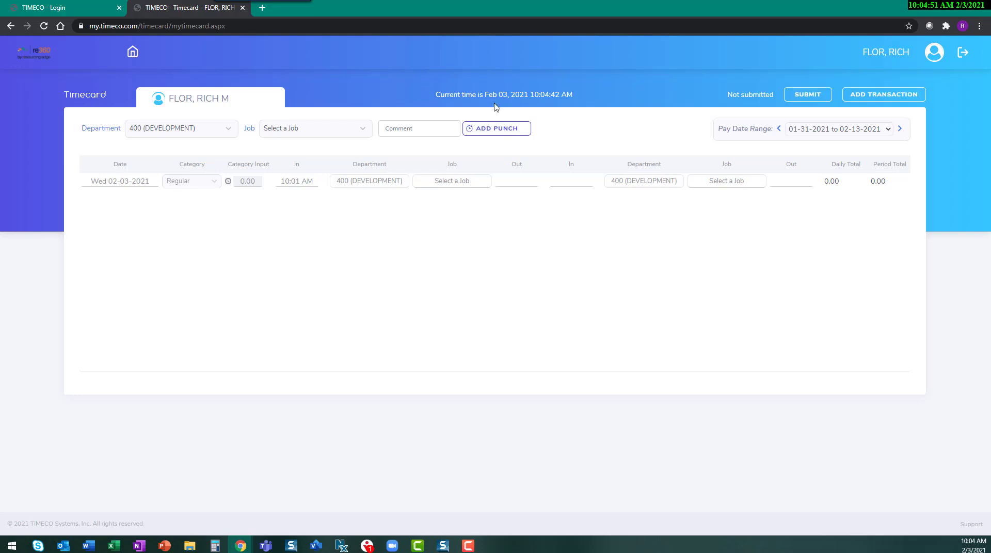
{"action": "left_click", "coordinate": [780, 129]}
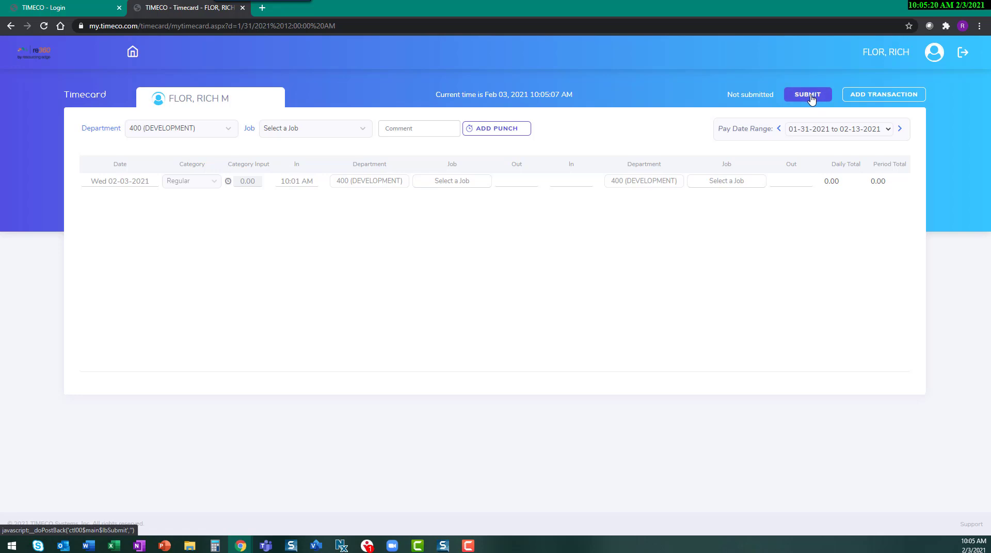
- Add and save a timecard transaction with category Widget, 8 hours, job 071 (Test Job) and the comment "Test"
{"action": "left_click", "coordinate": [894, 98]}
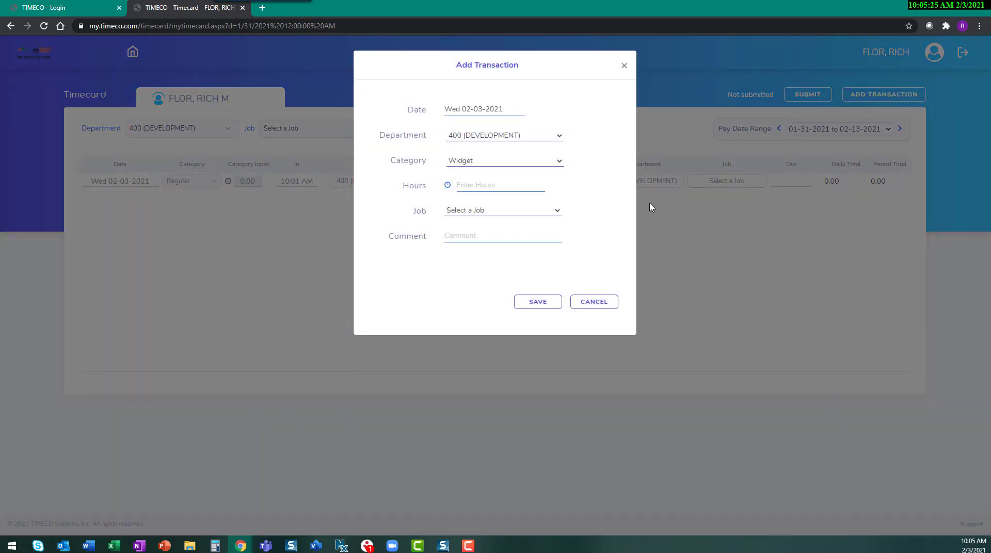
{"action": "left_click", "coordinate": [525, 161]}
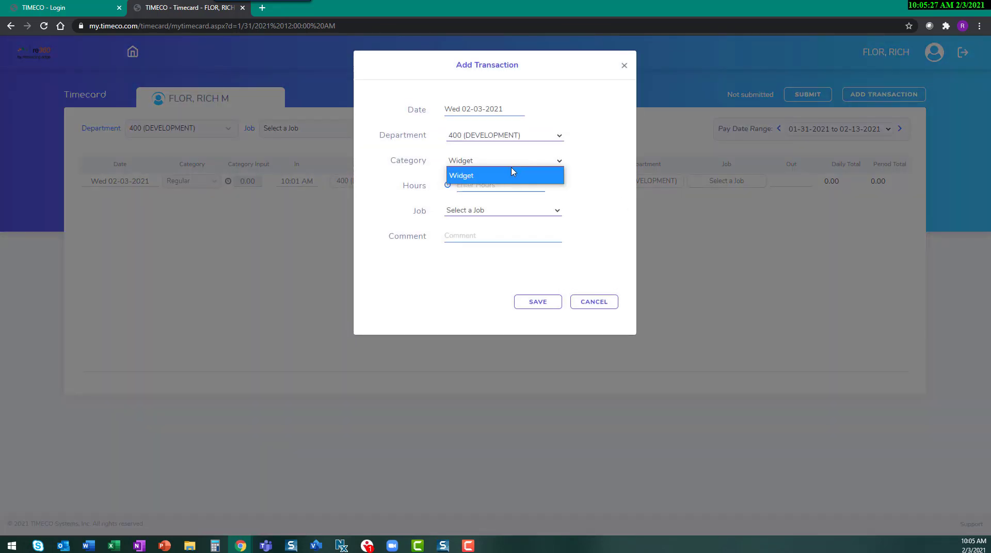
{"action": "left_click", "coordinate": [476, 178]}
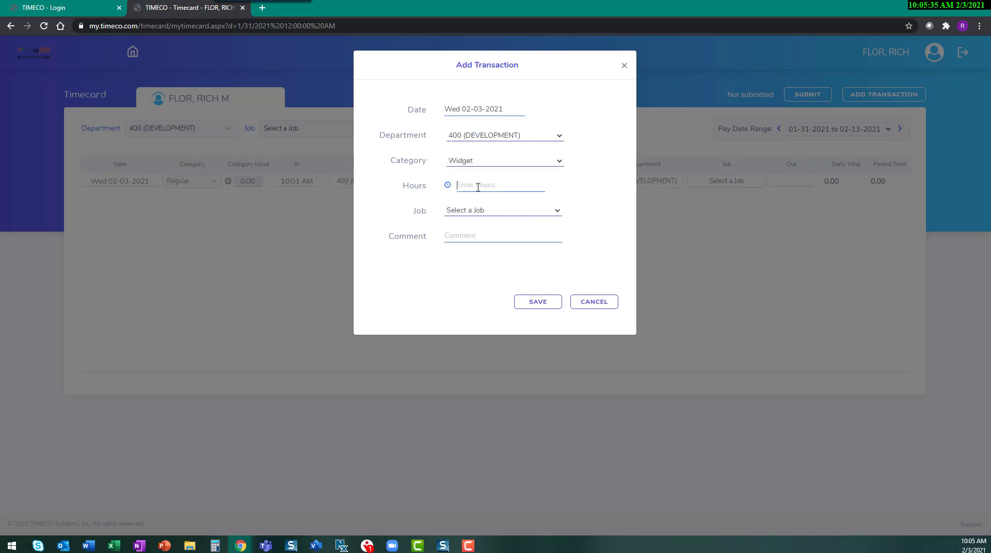
{"action": "left_click", "coordinate": [478, 191]}
{"action": "type", "text": "8"}
{"action": "left_click", "coordinate": [483, 212]}
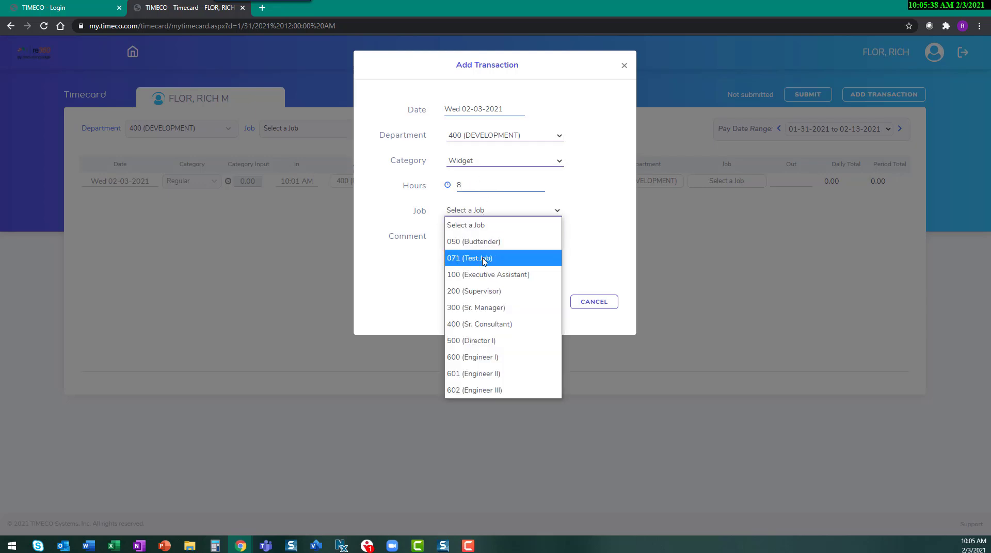
{"action": "left_click", "coordinate": [484, 260]}
{"action": "left_click", "coordinate": [466, 239]}
{"action": "type", "text": "Test"}
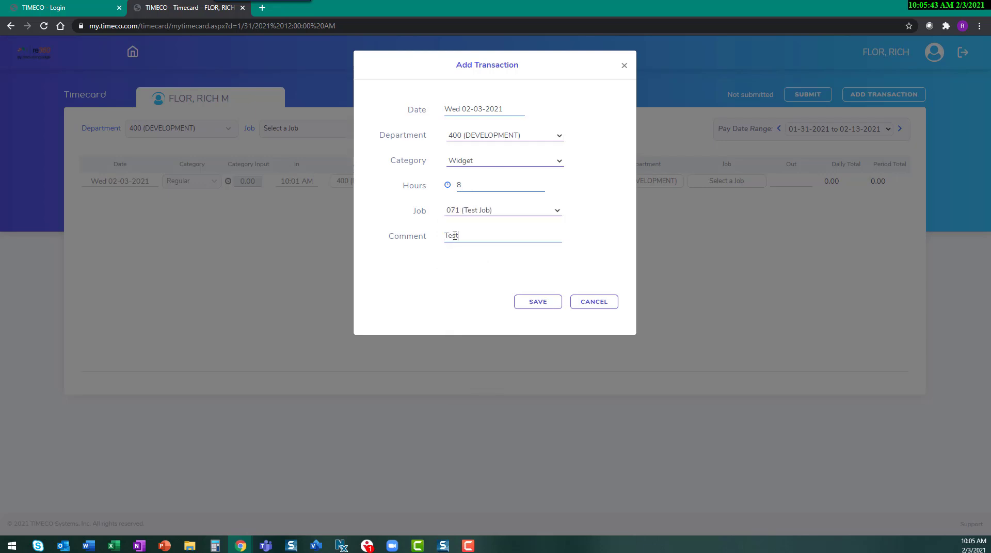
{"action": "left_click", "coordinate": [537, 302]}
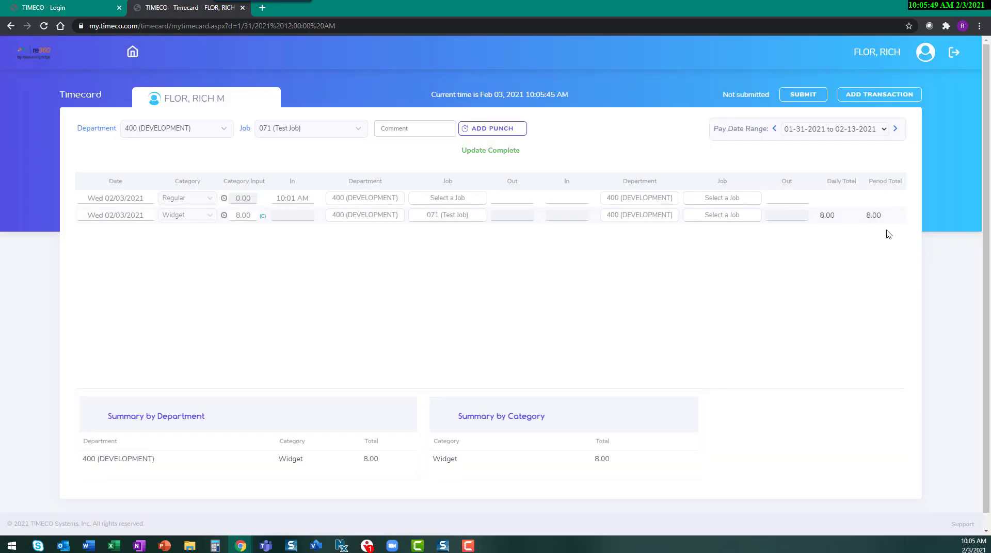
- Open the My Leave Request page and review its request filters and the PTO benefit history
{"action": "left_click", "coordinate": [934, 52]}
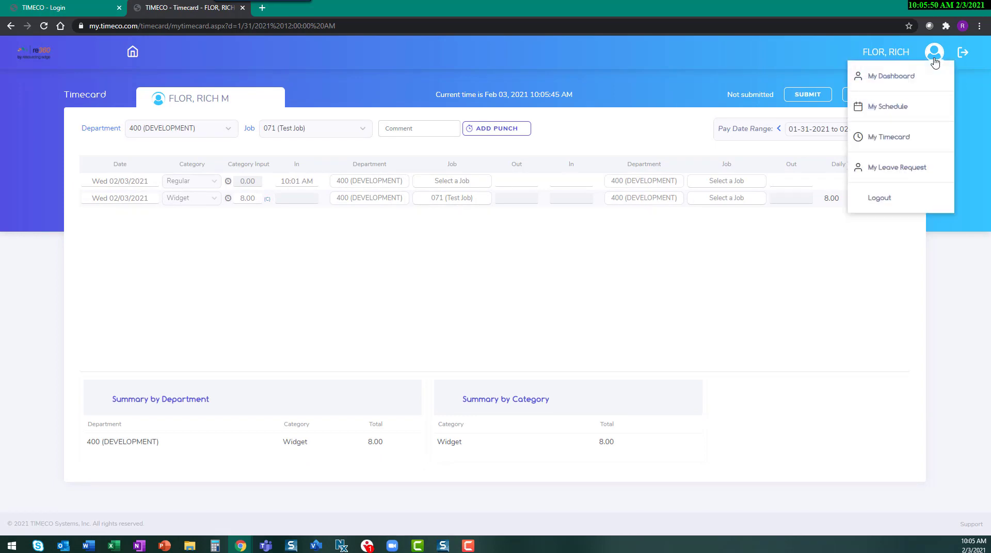
{"action": "left_click", "coordinate": [898, 178]}
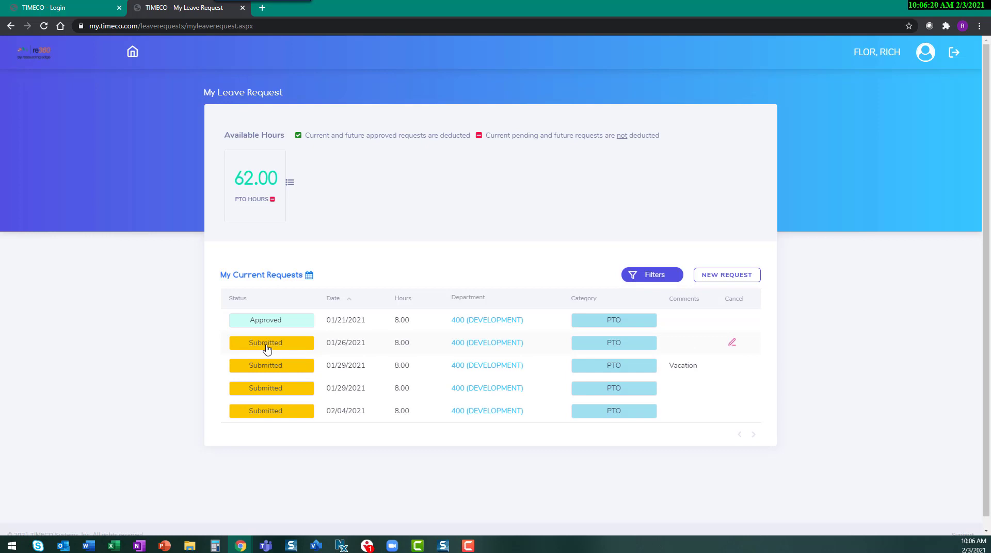
{"action": "left_click", "coordinate": [651, 277]}
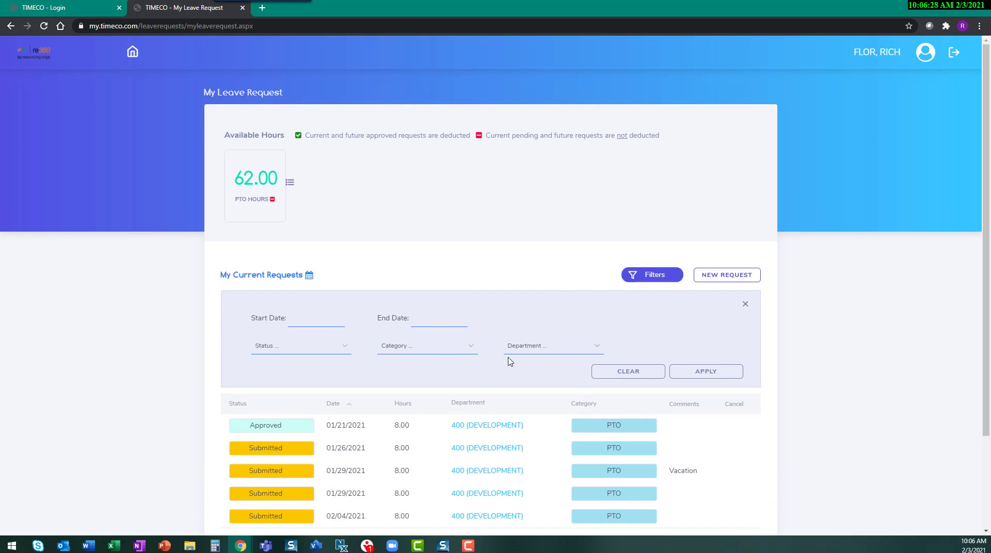
{"action": "left_click", "coordinate": [739, 306]}
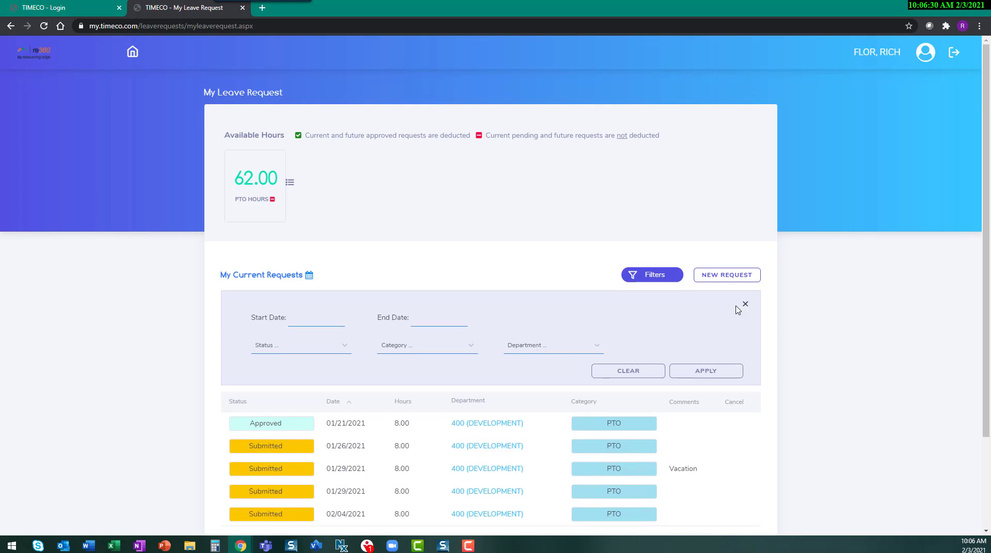
{"action": "left_click", "coordinate": [290, 185]}
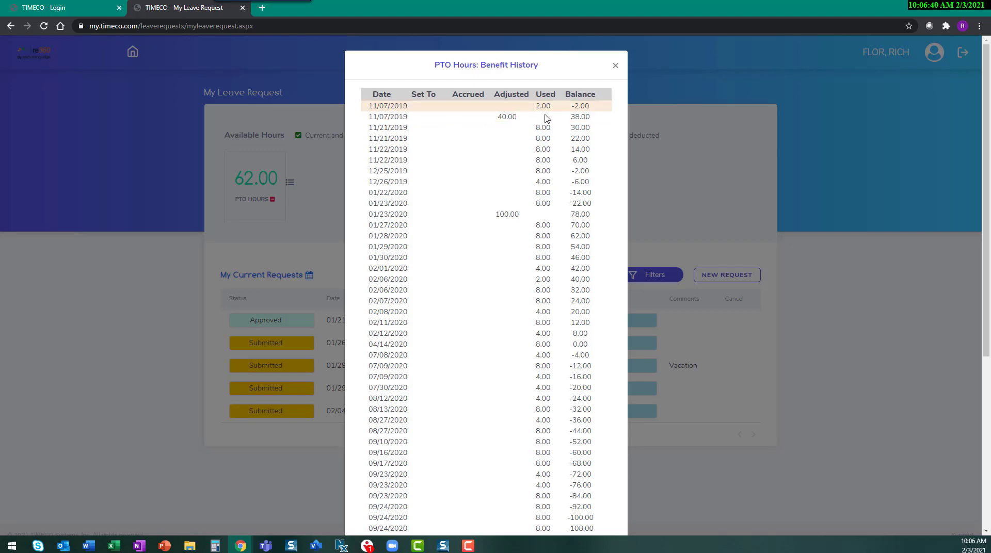
{"action": "left_click", "coordinate": [615, 66]}
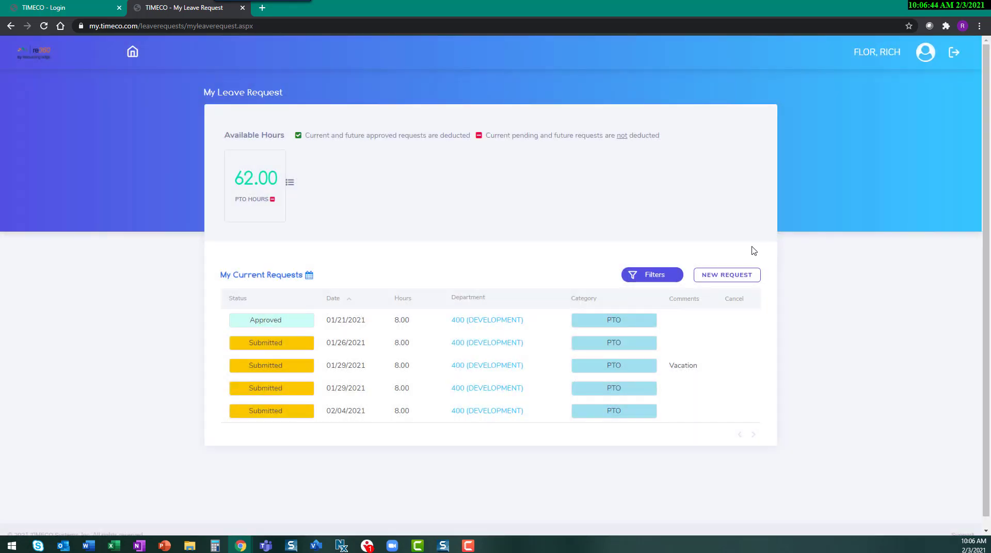
- Start a new leave request of type PTO, keeping the department 400 (DEVELOPMENT)
{"action": "left_click", "coordinate": [729, 279]}
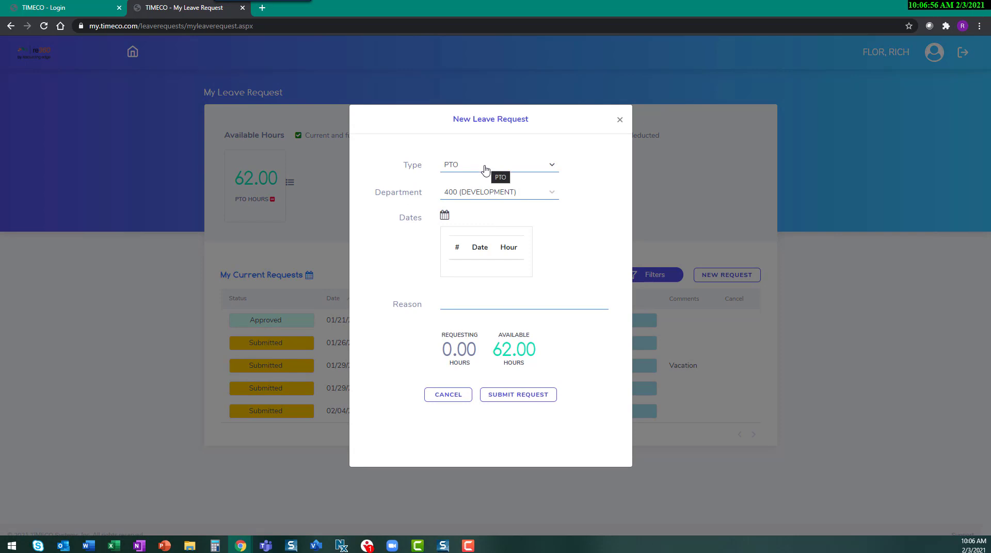
{"action": "left_click", "coordinate": [485, 165]}
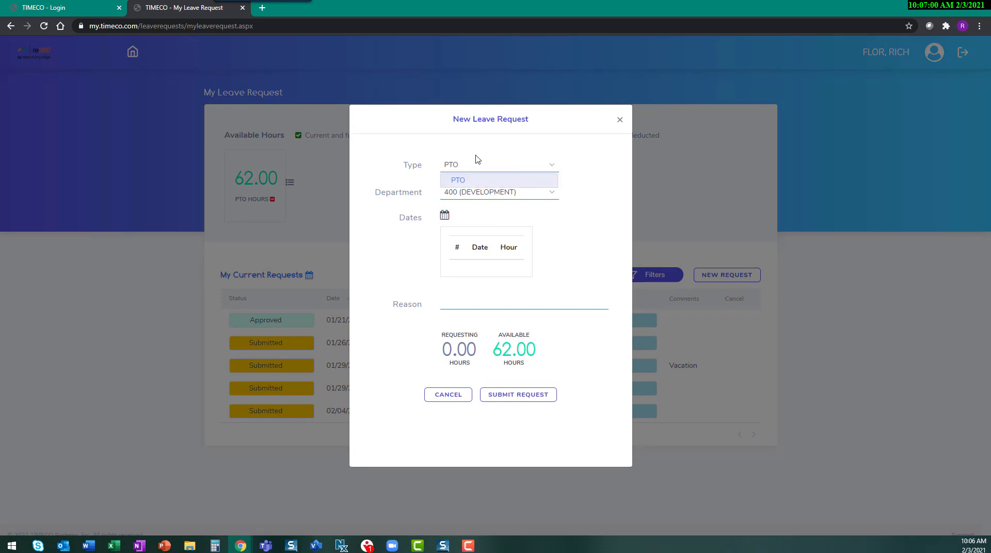
{"action": "left_click", "coordinate": [494, 179]}
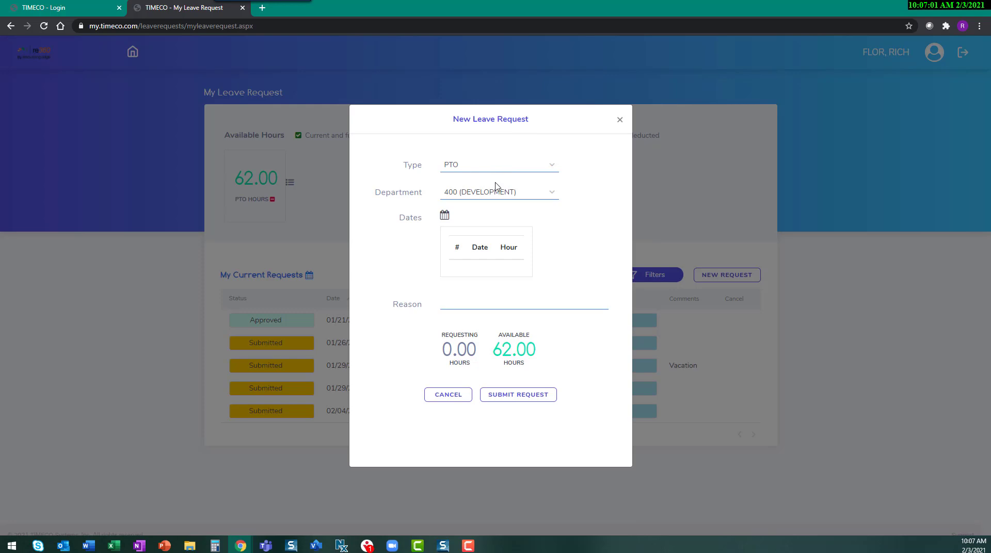
{"action": "left_click", "coordinate": [521, 197]}
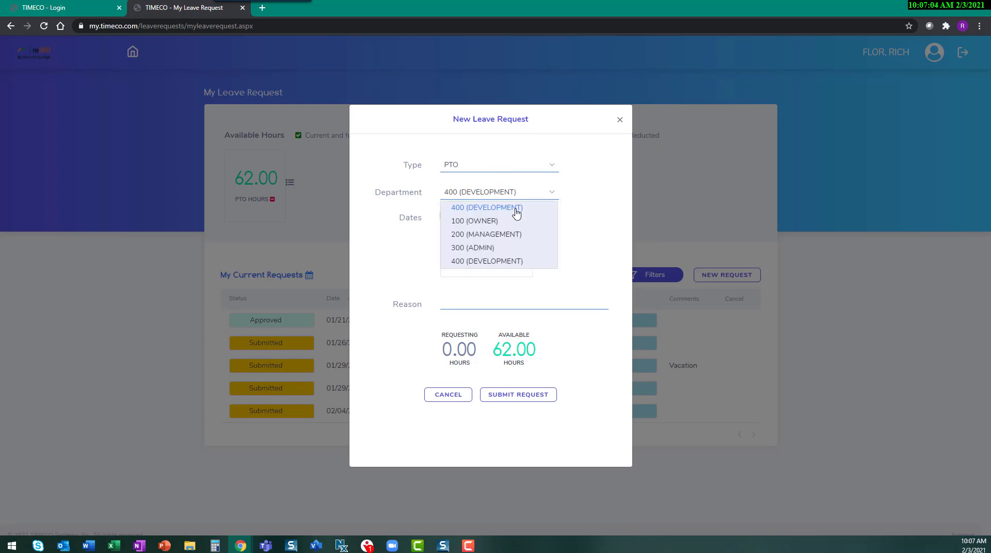
{"action": "left_click", "coordinate": [580, 209]}
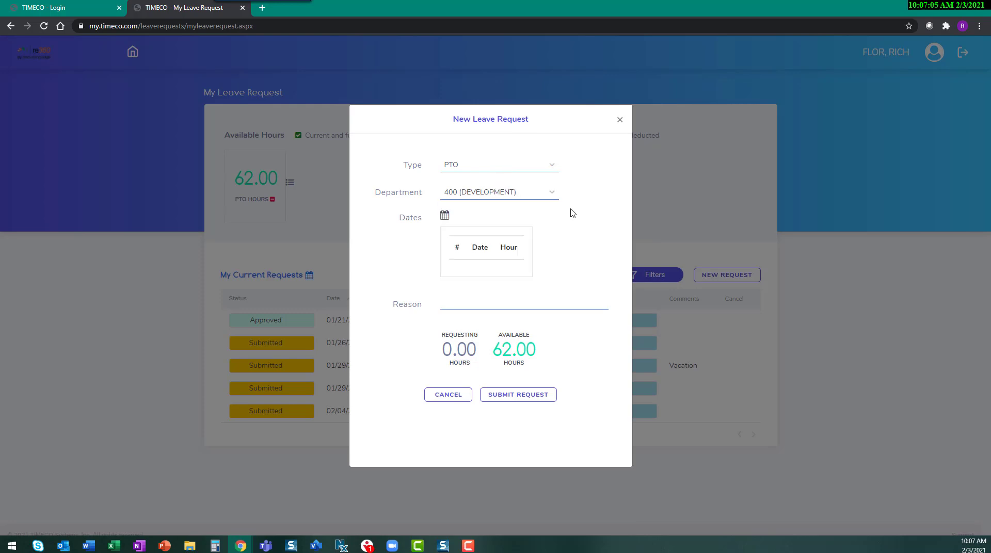
- Request 8 hours for 02/11/2021 and 4 hours for 02/12/2021 with the reason "Vacation", and submit the leave request
{"action": "left_click", "coordinate": [444, 215]}
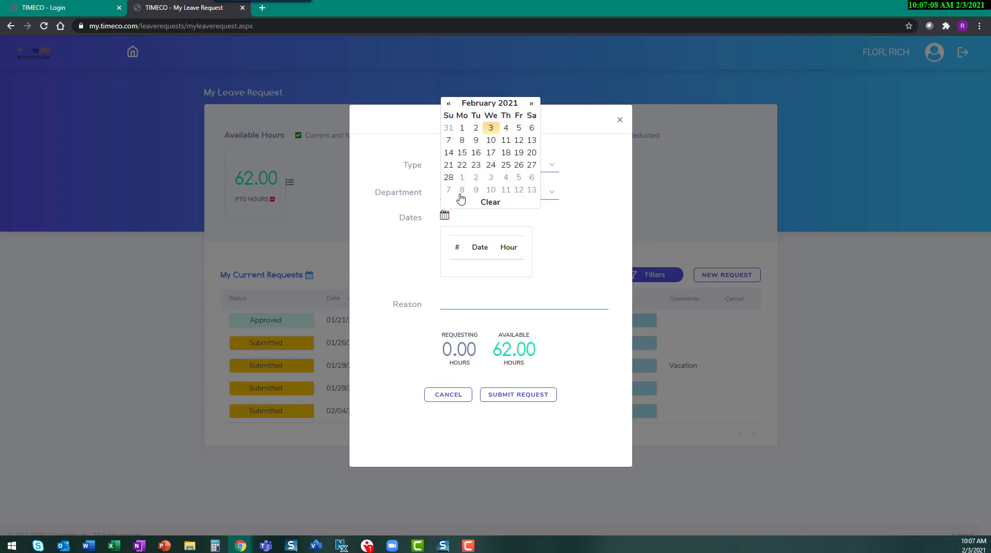
{"action": "left_click", "coordinate": [505, 142]}
{"action": "left_click", "coordinate": [518, 141]}
{"action": "left_click", "coordinate": [601, 243]}
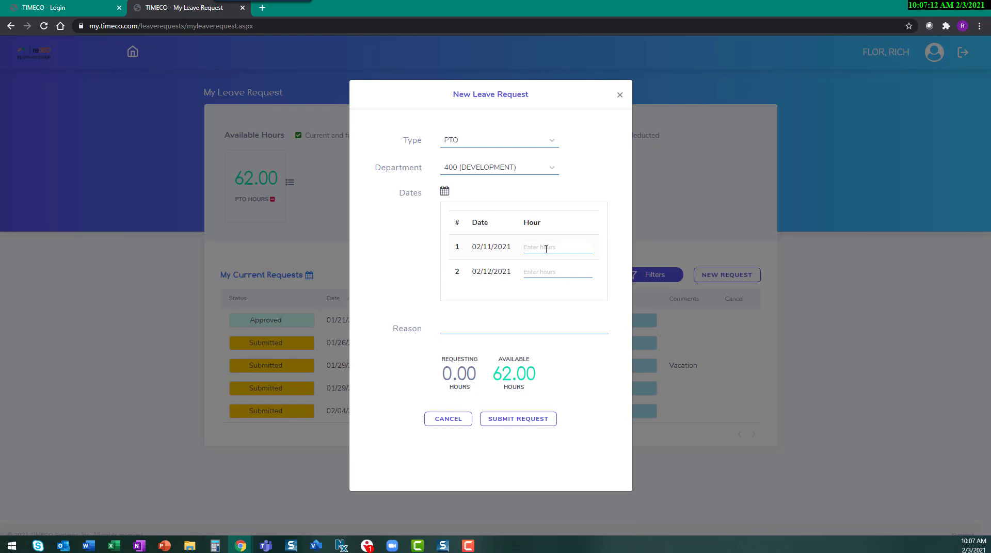
{"action": "type", "text": "8"}
{"action": "left_click", "coordinate": [542, 272]}
{"action": "type", "text": "4"}
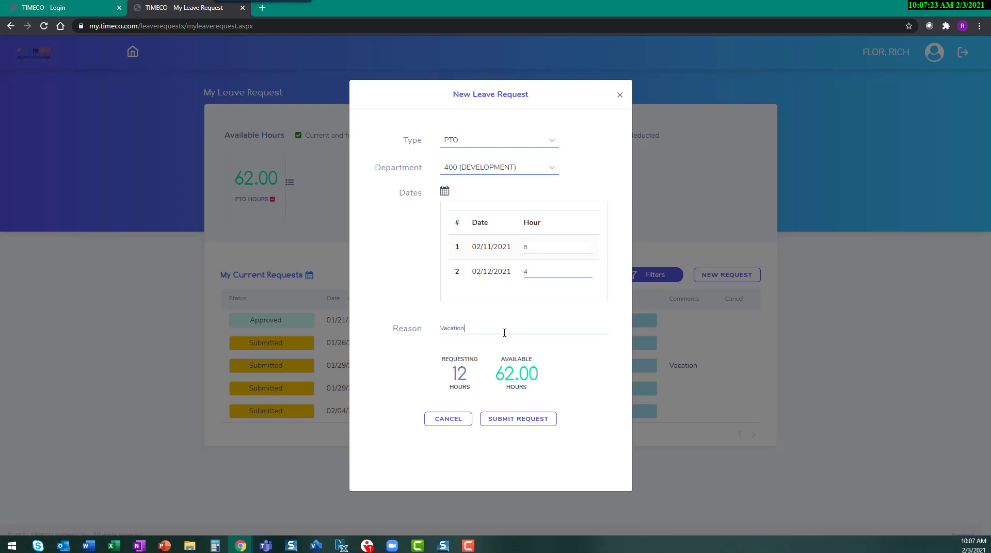
{"action": "left_click", "coordinate": [517, 423]}
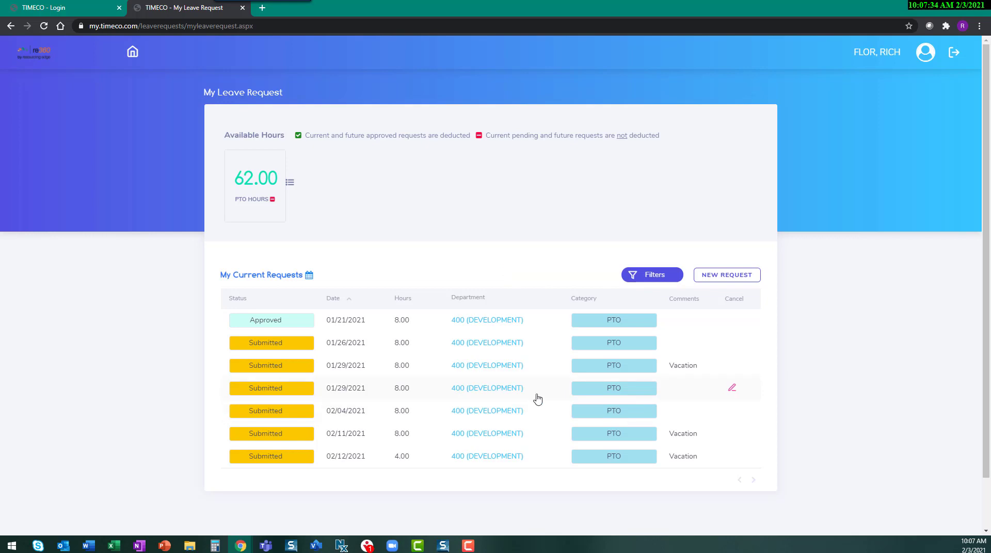
- Leave the employee's leave requests, log in with the prefilled manager account, and remove the current pay period Overtime widget from the dashboard
{"action": "left_click", "coordinate": [133, 53]}
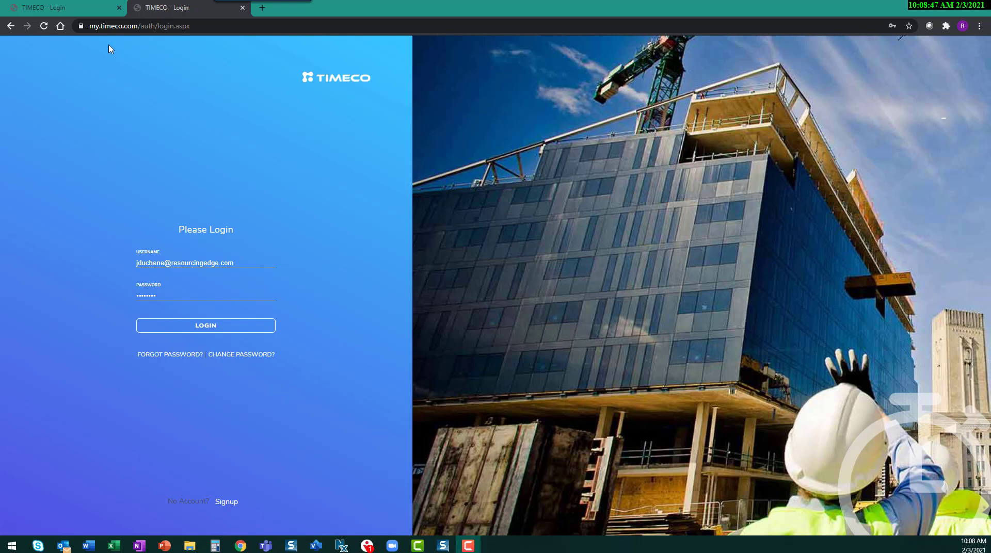
{"action": "left_click", "coordinate": [222, 330]}
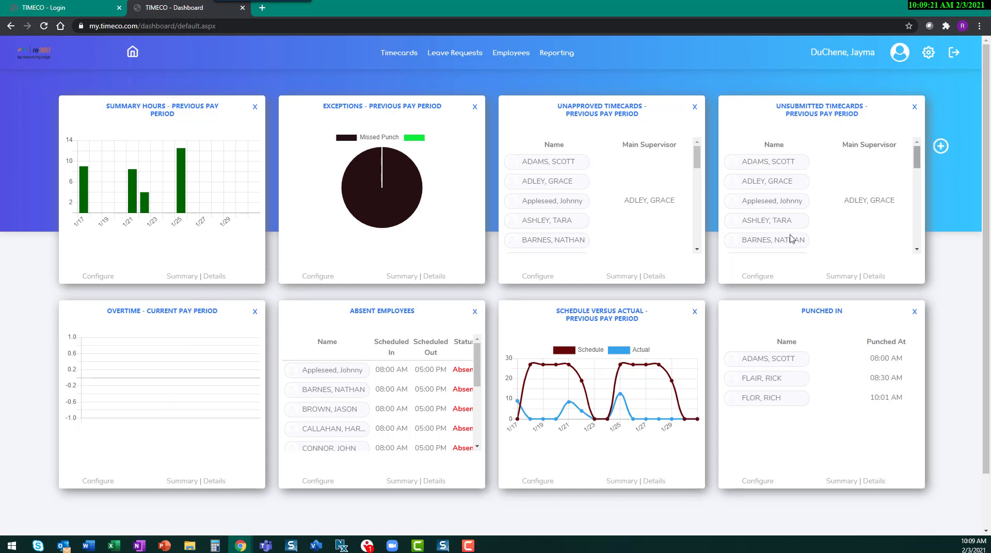
{"action": "left_click", "coordinate": [254, 313]}
{"action": "left_click", "coordinate": [580, 99]}
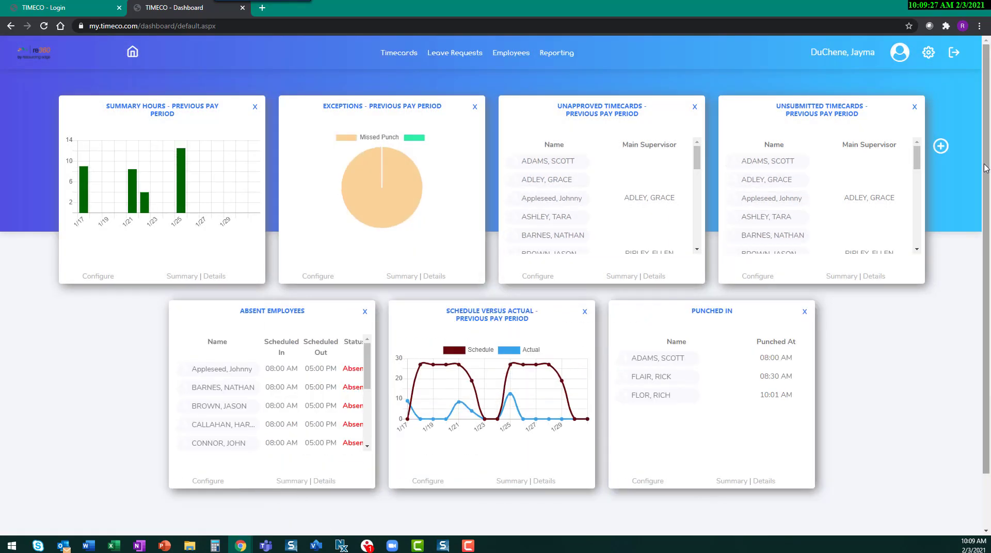
- Browse the widgets that can be added to the dashboard and leave the list without adding one
{"action": "left_click", "coordinate": [940, 148]}
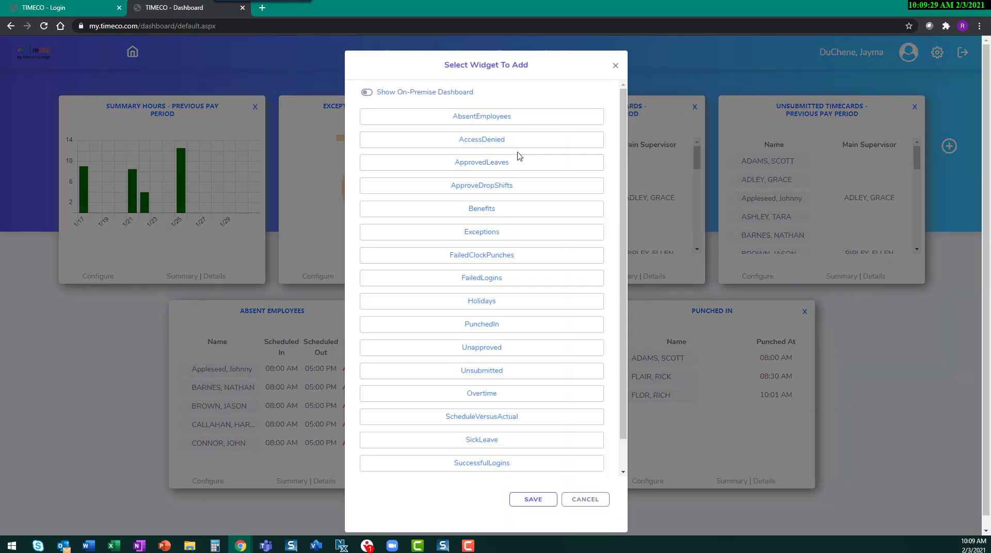
{"action": "scroll", "coordinate": [504, 189], "scroll_direction": "down", "scroll_amount": 1}
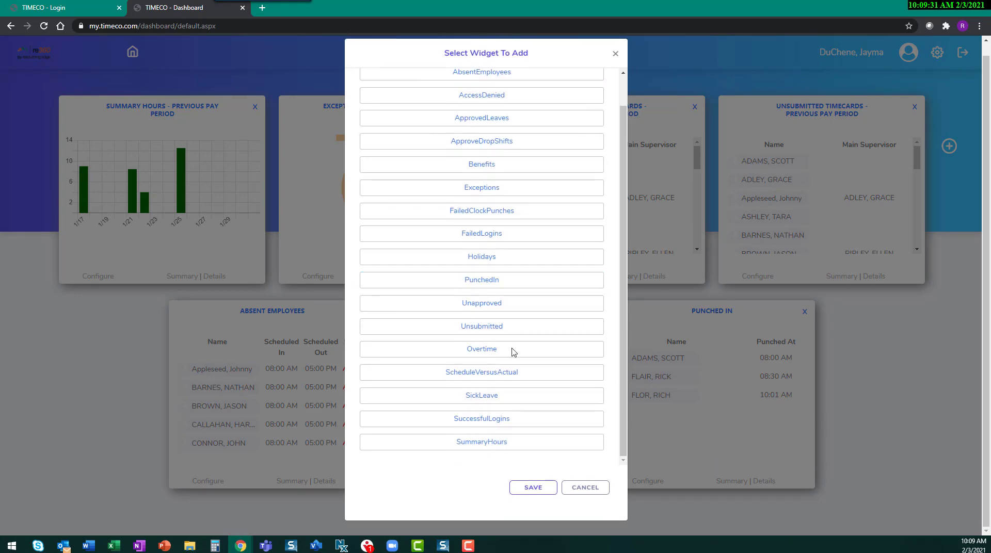
{"action": "left_click", "coordinate": [577, 491]}
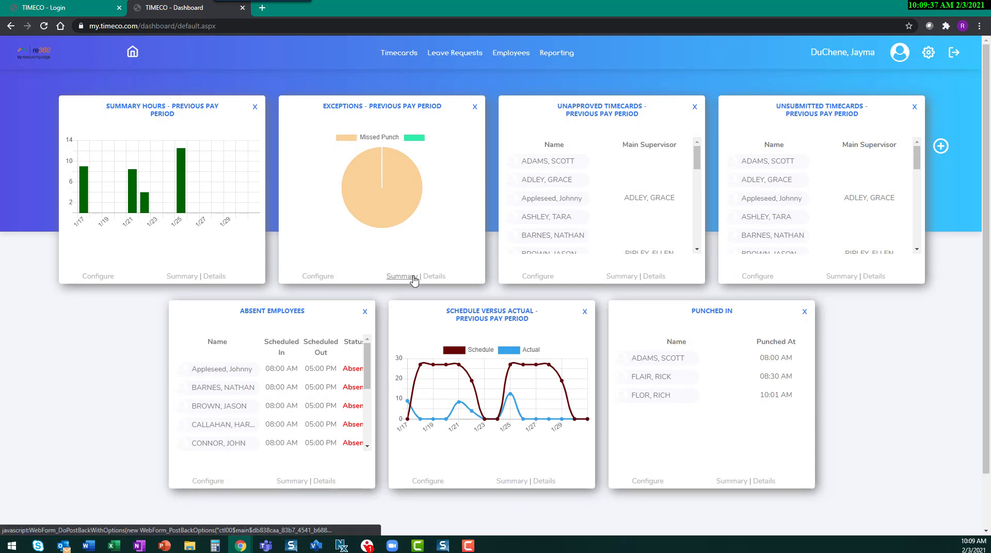
- Show the Exceptions widget's details, view the timecard of the employee with the missed punch, and return to the dashboard
{"action": "left_click", "coordinate": [444, 279]}
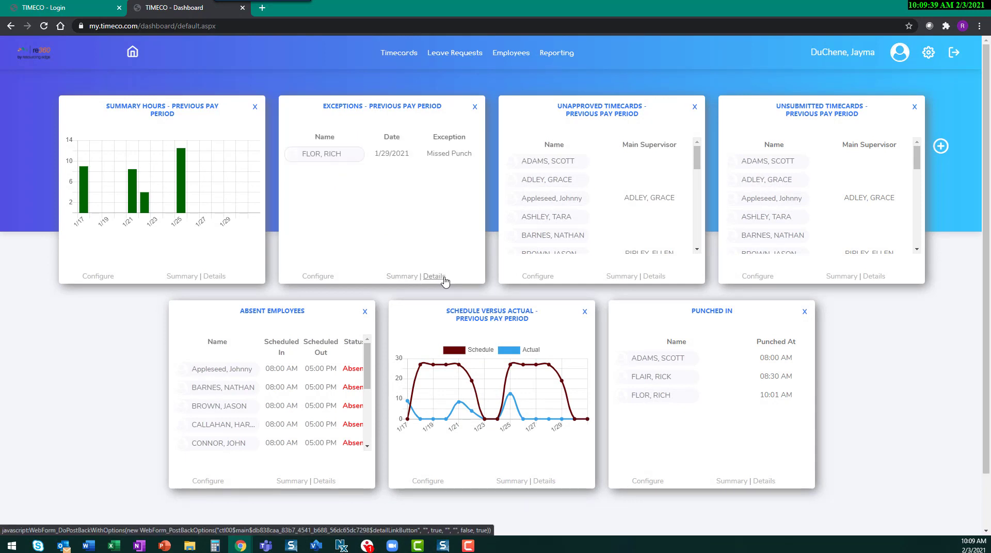
{"action": "left_click", "coordinate": [328, 158]}
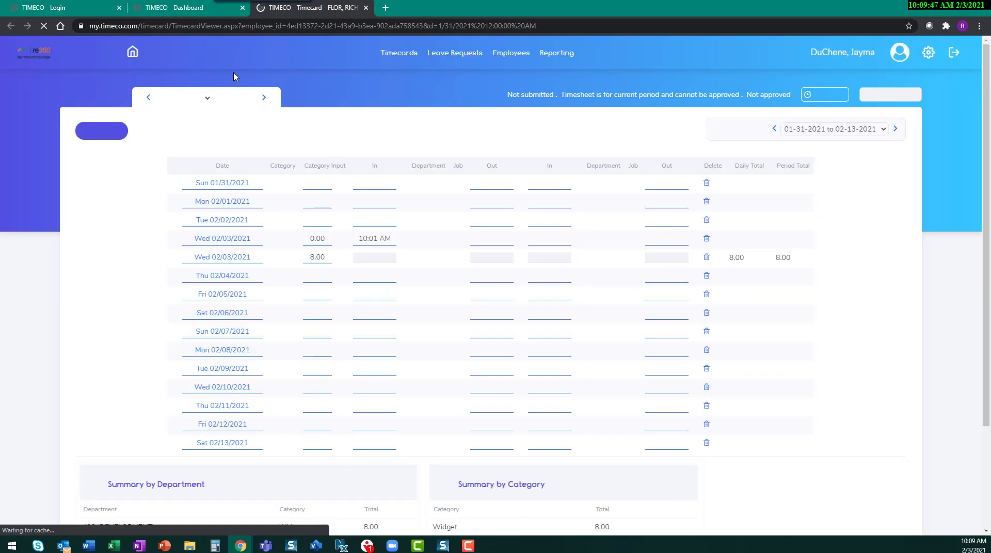
{"action": "left_click", "coordinate": [179, 8]}
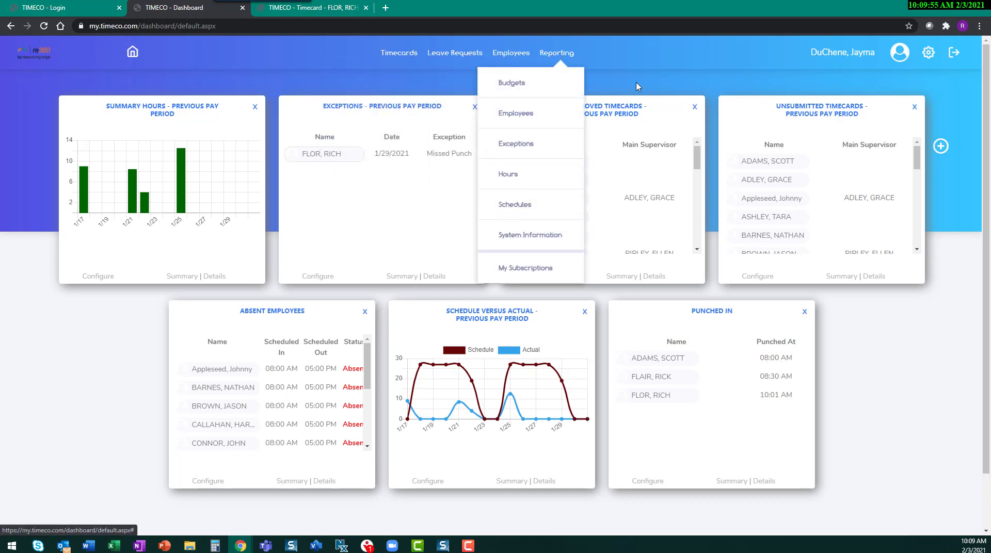
- Open the list of all timecards and look over its search filters
{"action": "mouse_move", "coordinate": [928, 56]}
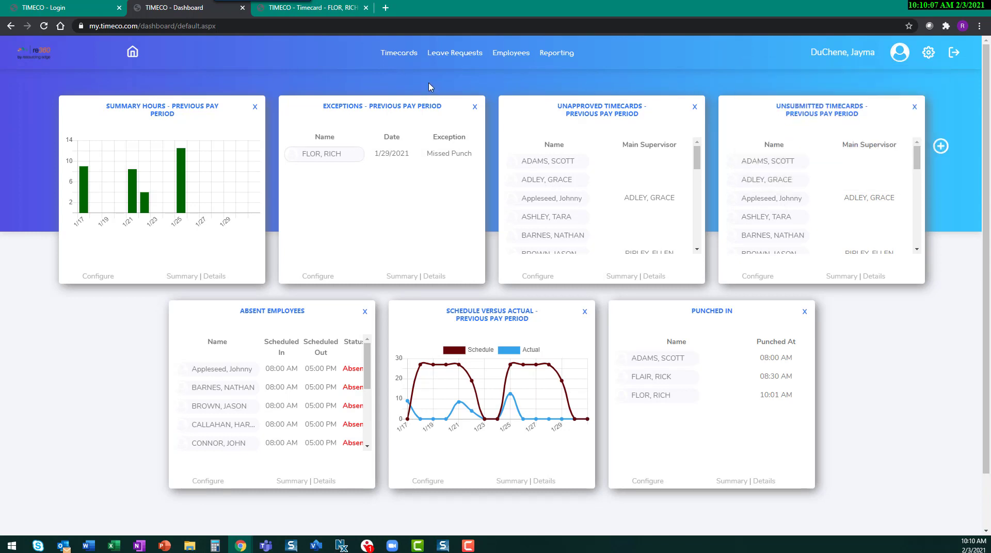
{"action": "mouse_move", "coordinate": [407, 60]}
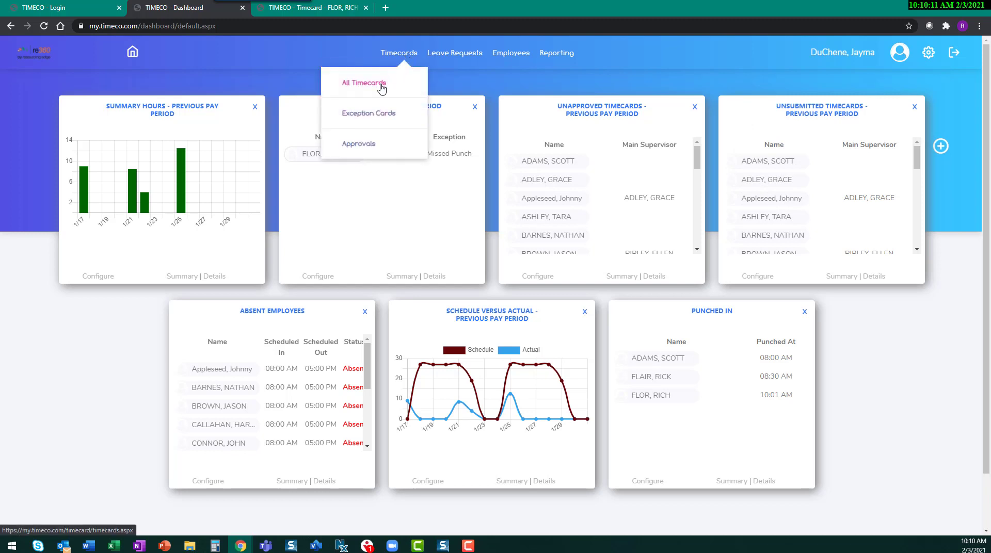
{"action": "left_click", "coordinate": [382, 87]}
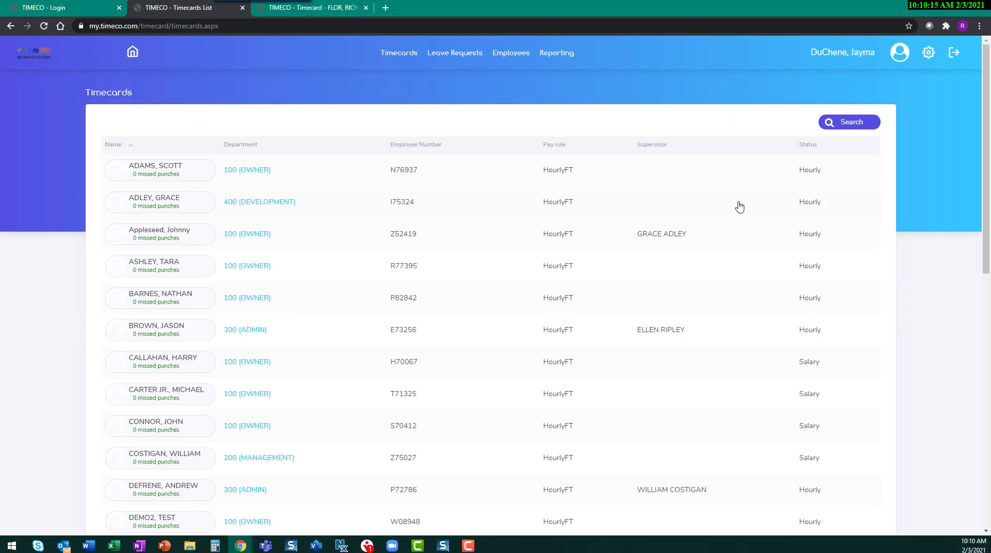
{"action": "left_click", "coordinate": [838, 124]}
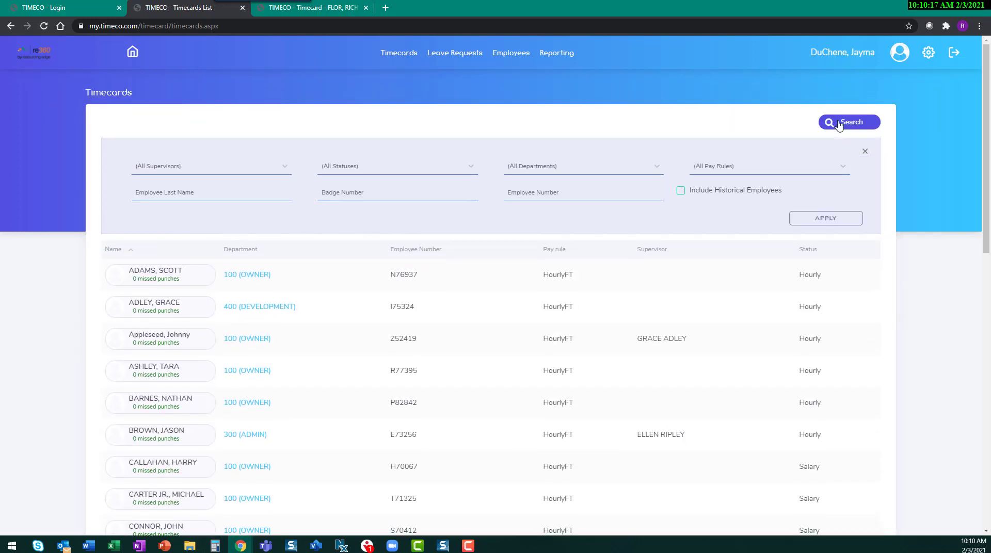
{"action": "left_click", "coordinate": [865, 151]}
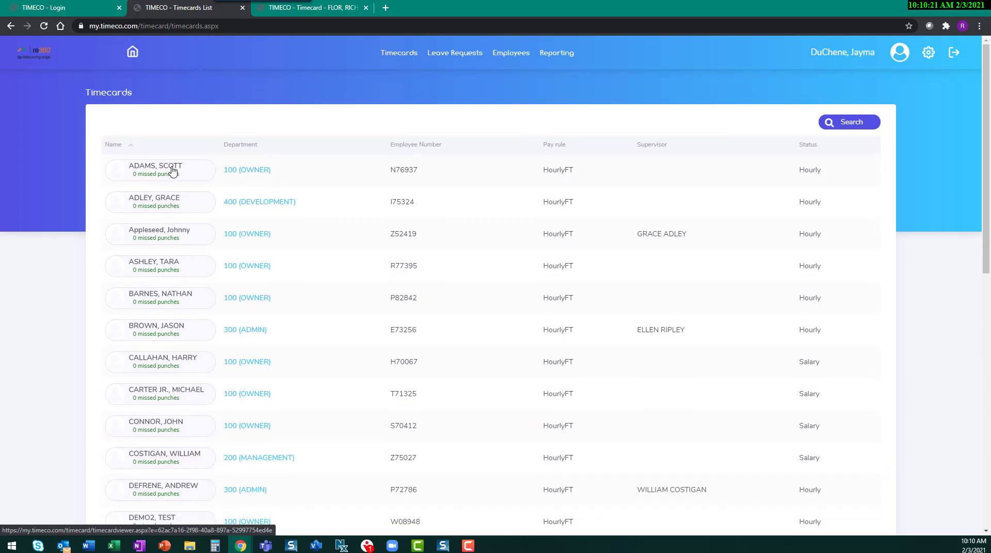
- Open the first listed employee's timecard and search the employee selector by another employee's first name, leaving it without switching
{"action": "left_click", "coordinate": [173, 172]}
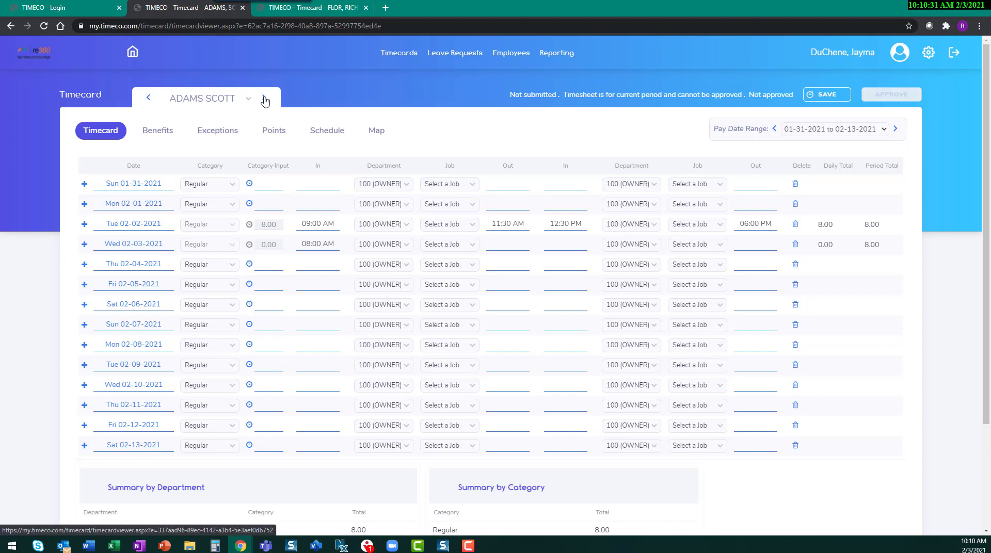
{"action": "left_click", "coordinate": [211, 98]}
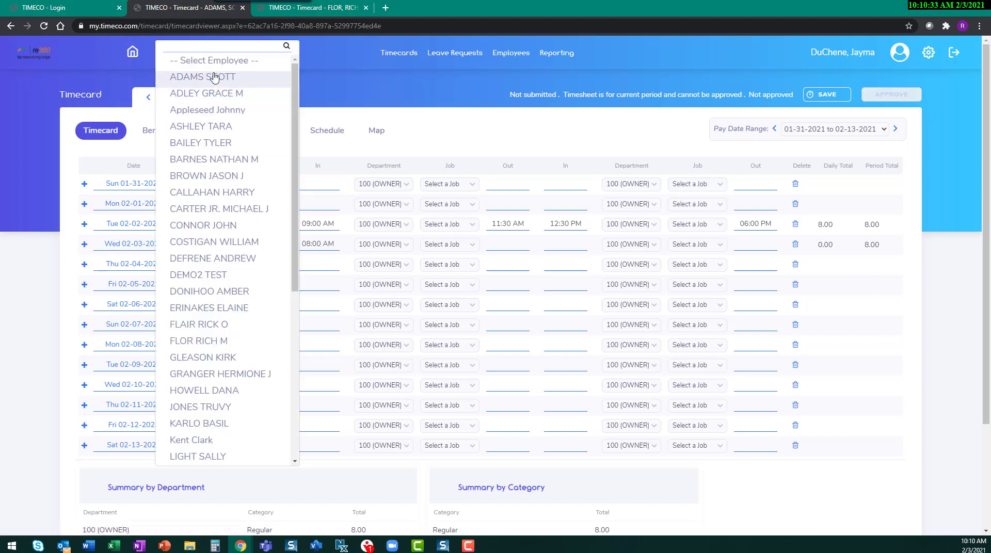
{"action": "type", "text": "grae"}
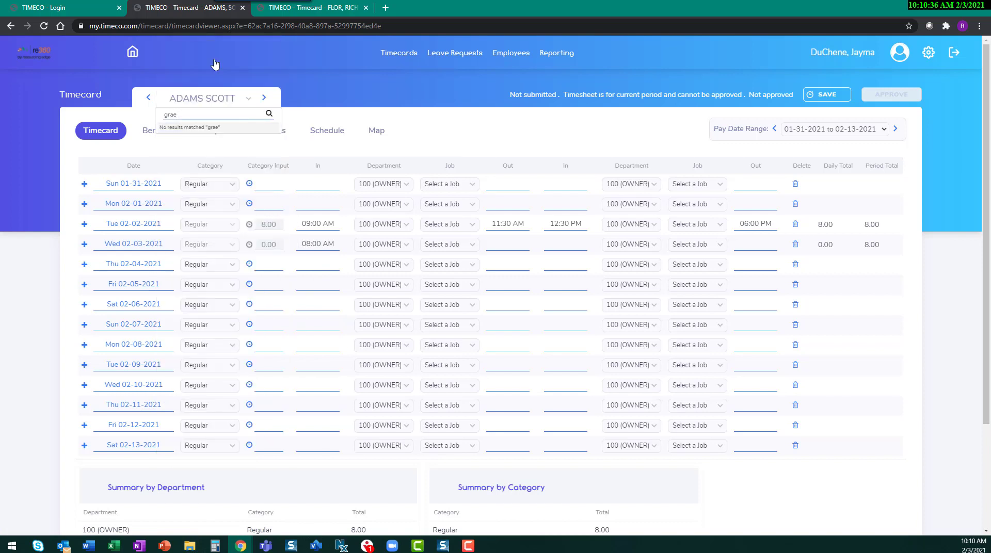
{"action": "key", "text": "BackSpace"}
{"action": "type", "text": "ce"}
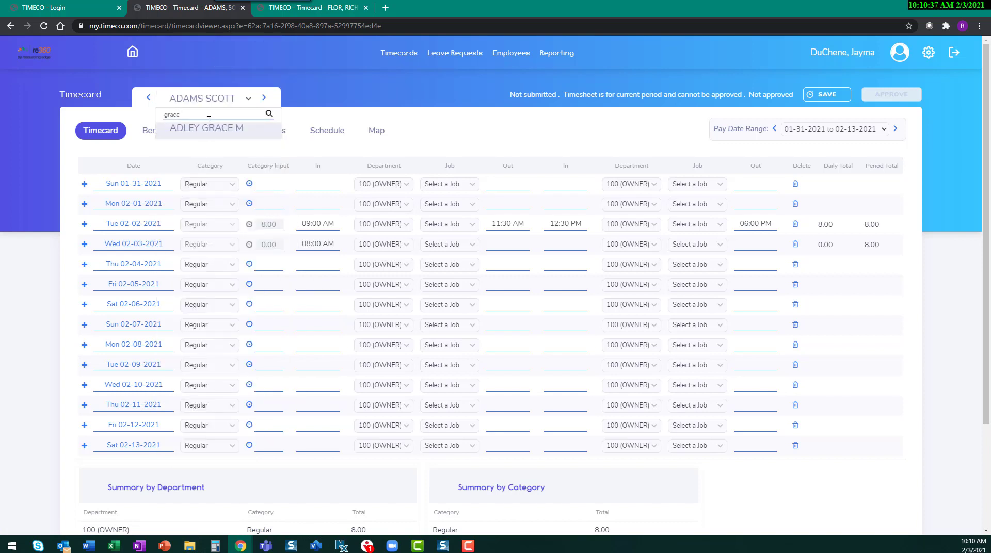
{"action": "left_click", "coordinate": [355, 96]}
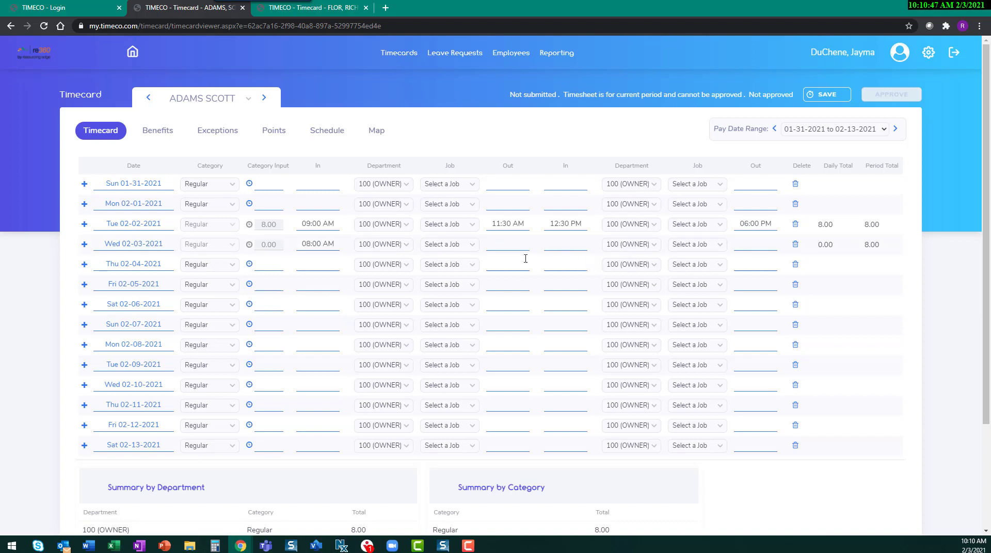
- Look through this employee's benefits, exceptions, points, schedule and punch map
{"action": "left_click", "coordinate": [164, 138]}
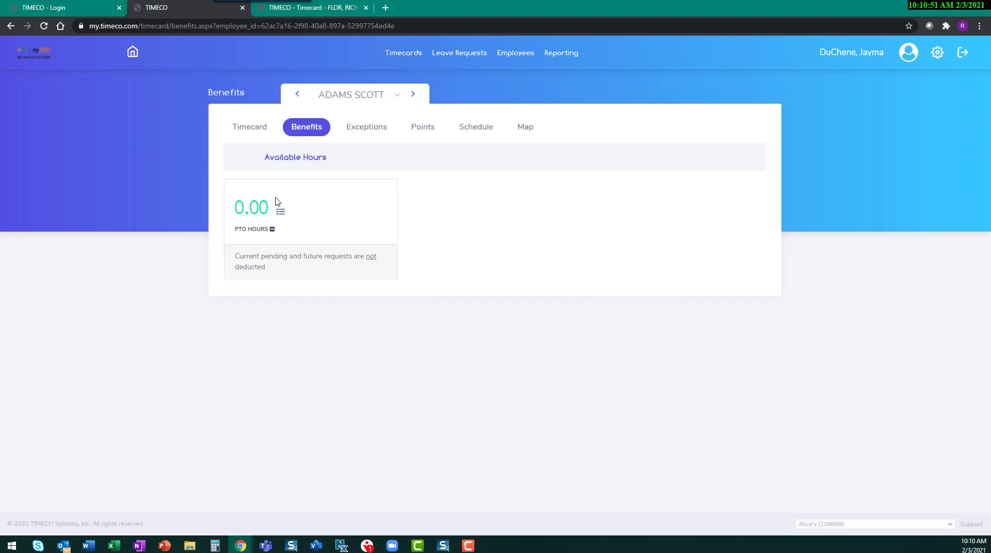
{"action": "left_click", "coordinate": [377, 132]}
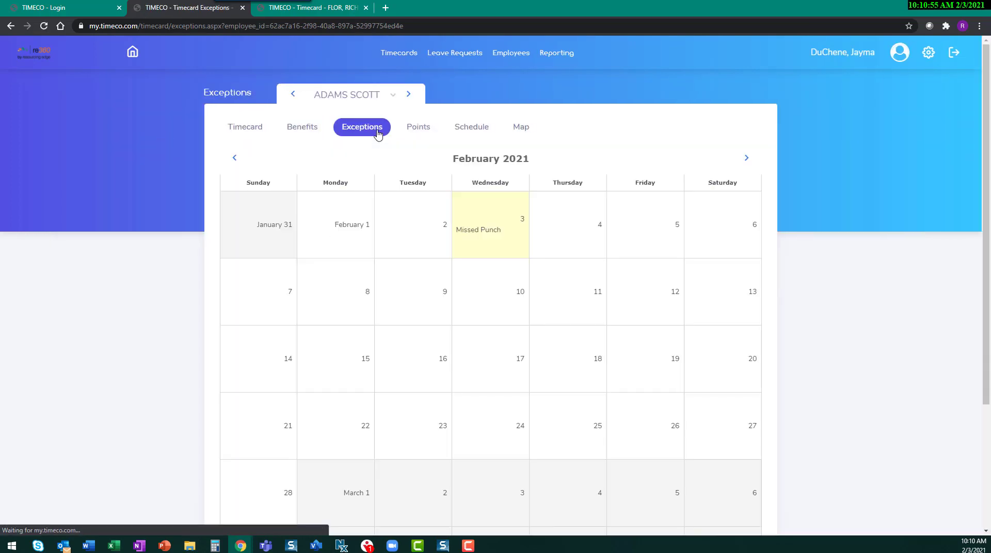
{"action": "left_click", "coordinate": [423, 132]}
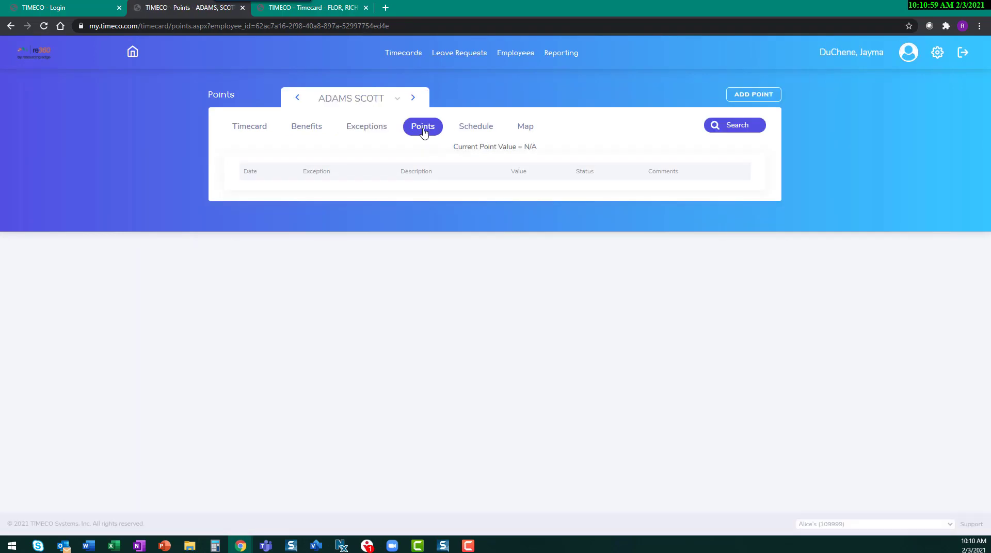
{"action": "left_click", "coordinate": [482, 129]}
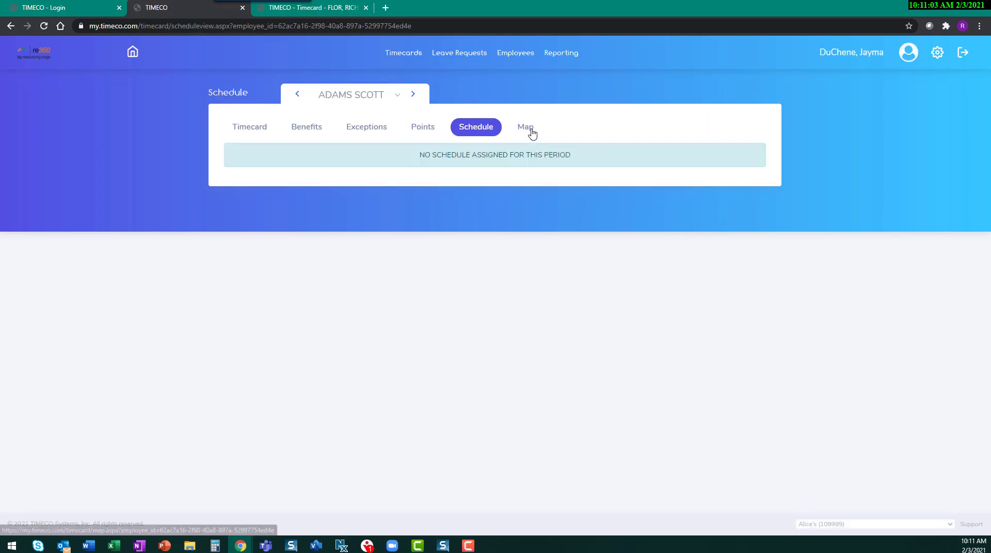
{"action": "left_click", "coordinate": [528, 131]}
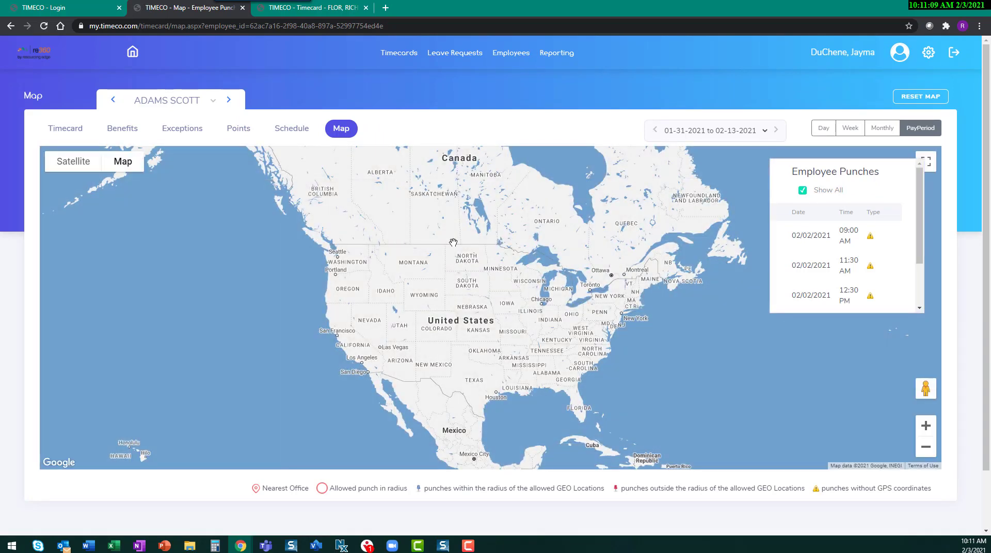
- Open the exception cards and view the timecard of the employee listed with the missed punch
{"action": "mouse_move", "coordinate": [413, 56]}
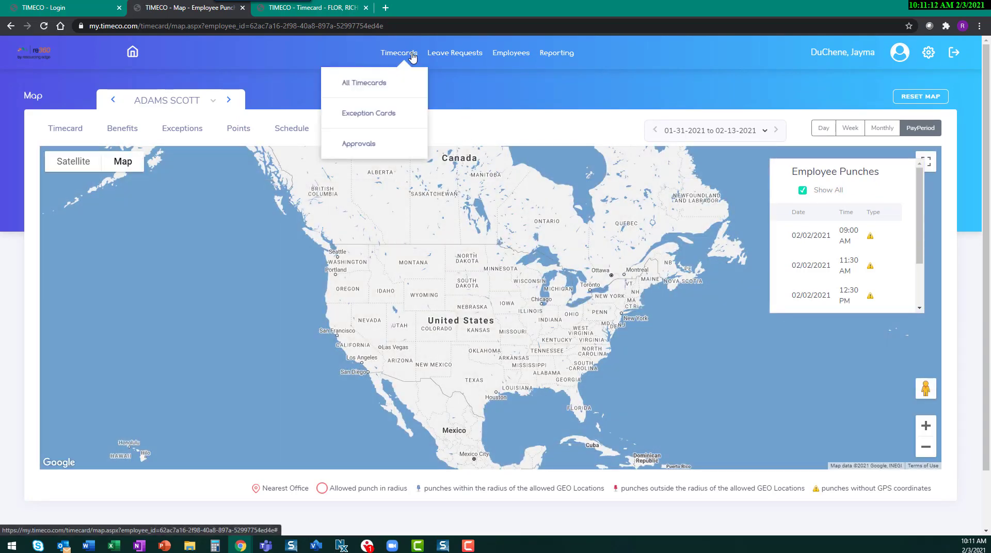
{"action": "left_click", "coordinate": [384, 116]}
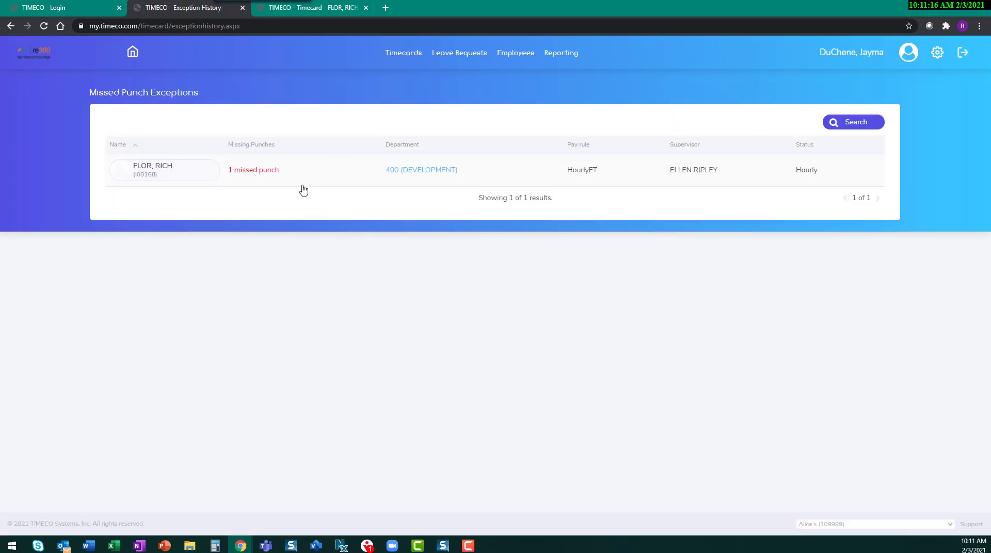
{"action": "left_click", "coordinate": [172, 172]}
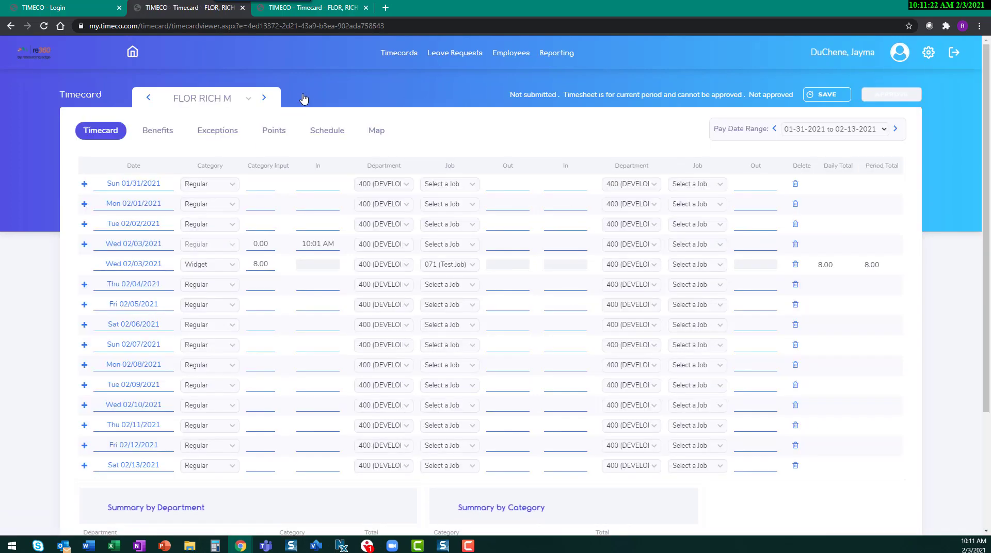
- Open the timecard approvals, select all employees, and look over their summaries and the Approve and Unapprove options without saving
{"action": "mouse_move", "coordinate": [403, 59]}
{"action": "mouse_move", "coordinate": [376, 144]}
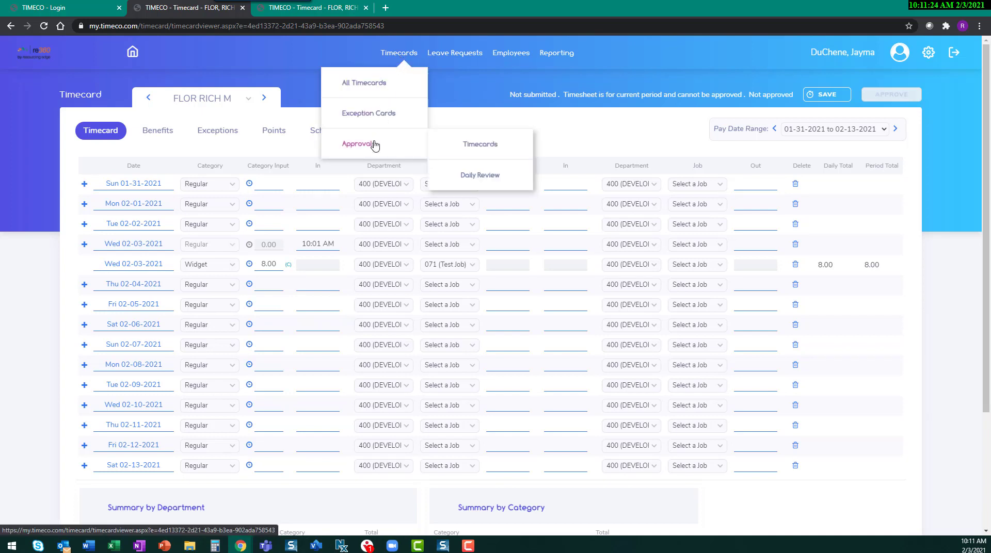
{"action": "left_click", "coordinate": [490, 150]}
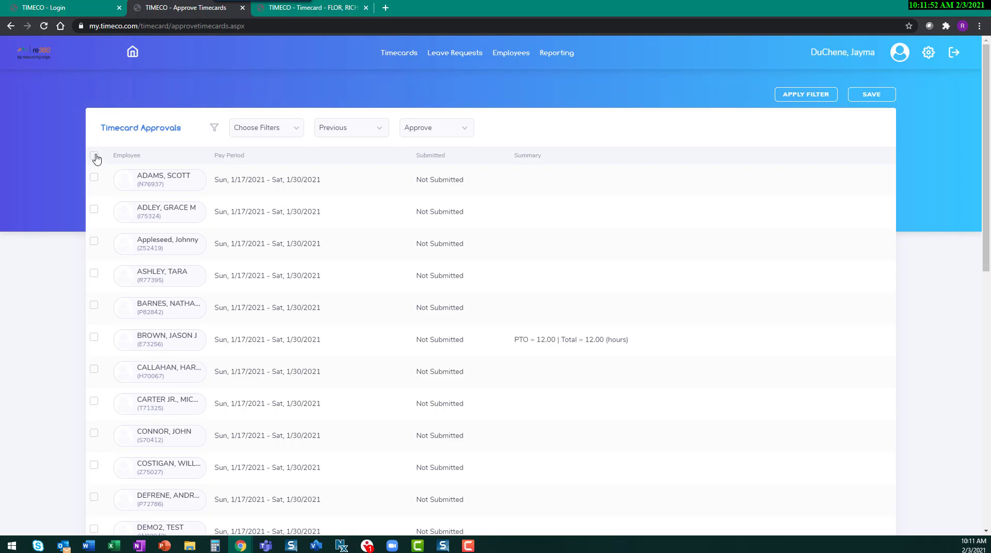
{"action": "left_click", "coordinate": [94, 156]}
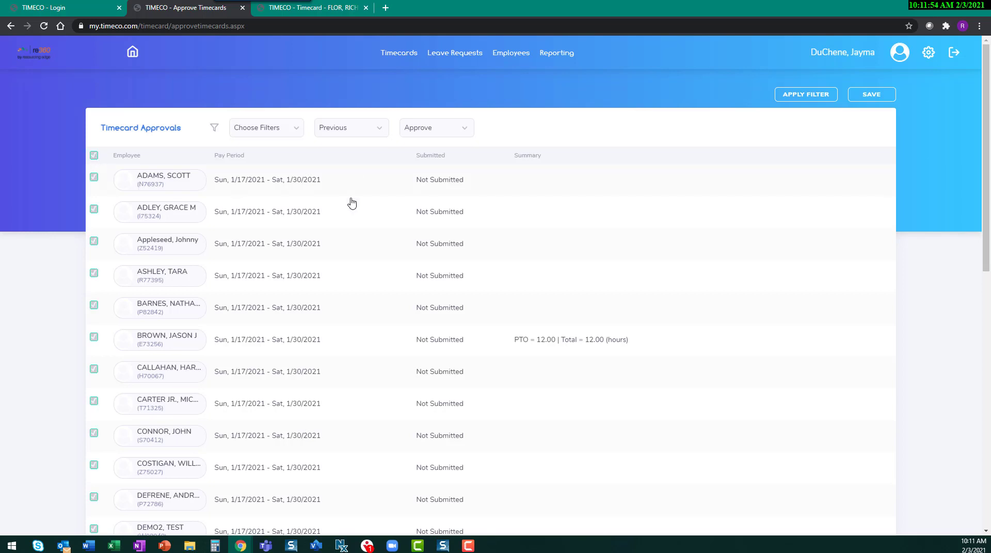
{"action": "scroll", "coordinate": [501, 250], "scroll_direction": "down", "scroll_amount": 1}
{"action": "scroll", "coordinate": [500, 251], "scroll_direction": "down", "scroll_amount": 6}
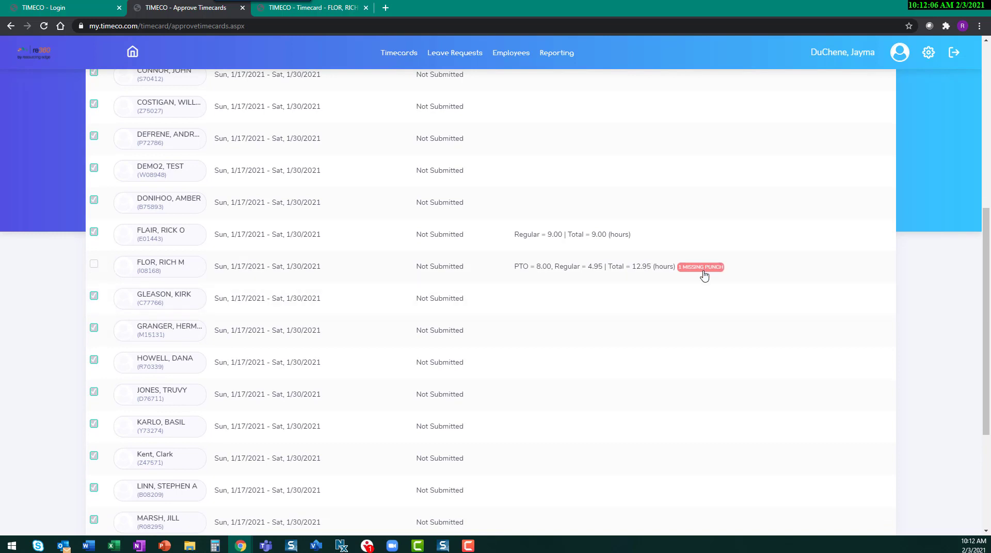
{"action": "scroll", "coordinate": [692, 359], "scroll_direction": "up", "scroll_amount": 7}
{"action": "left_click", "coordinate": [465, 128]}
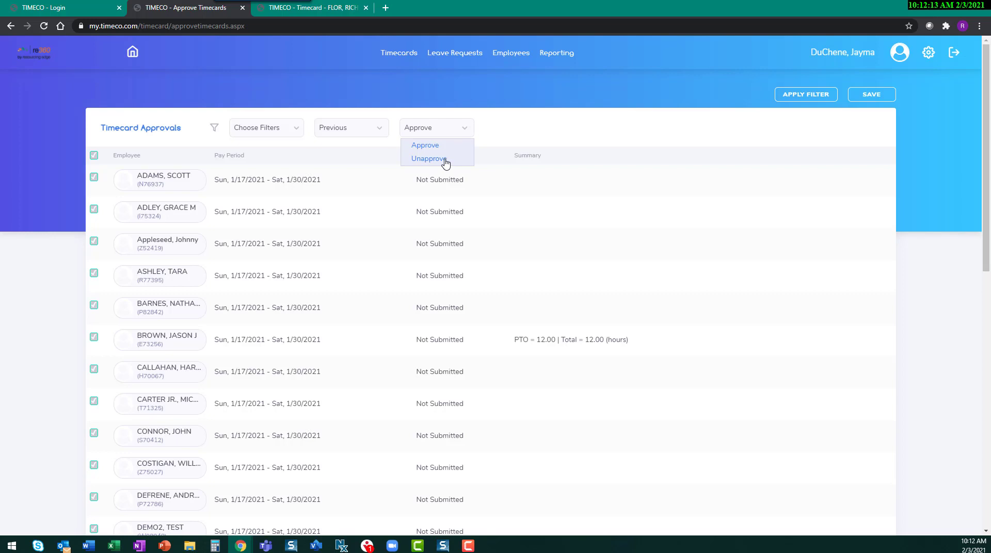
{"action": "left_click", "coordinate": [467, 98]}
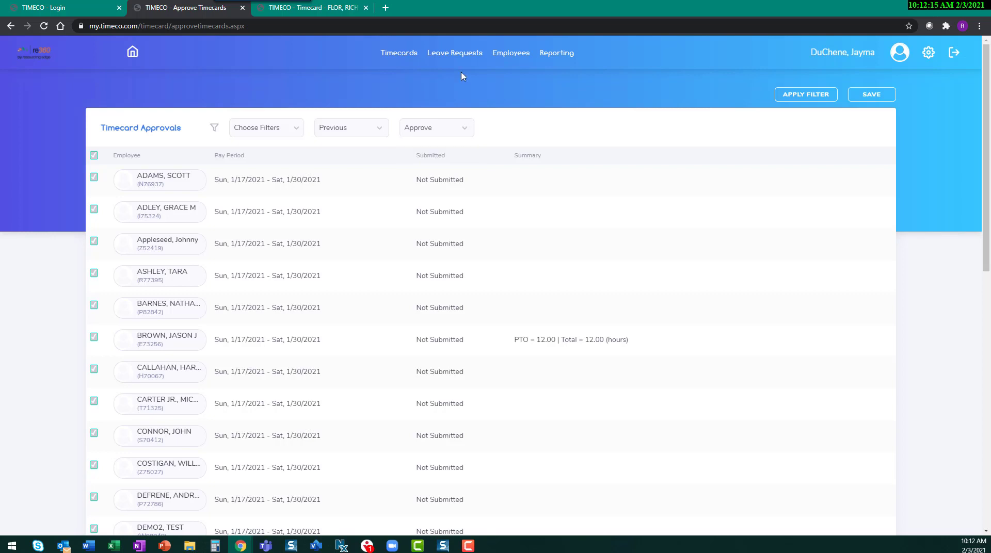
- View the Daily Review of timecards and open the list of all leave requests
{"action": "mouse_move", "coordinate": [408, 61]}
{"action": "mouse_move", "coordinate": [384, 147]}
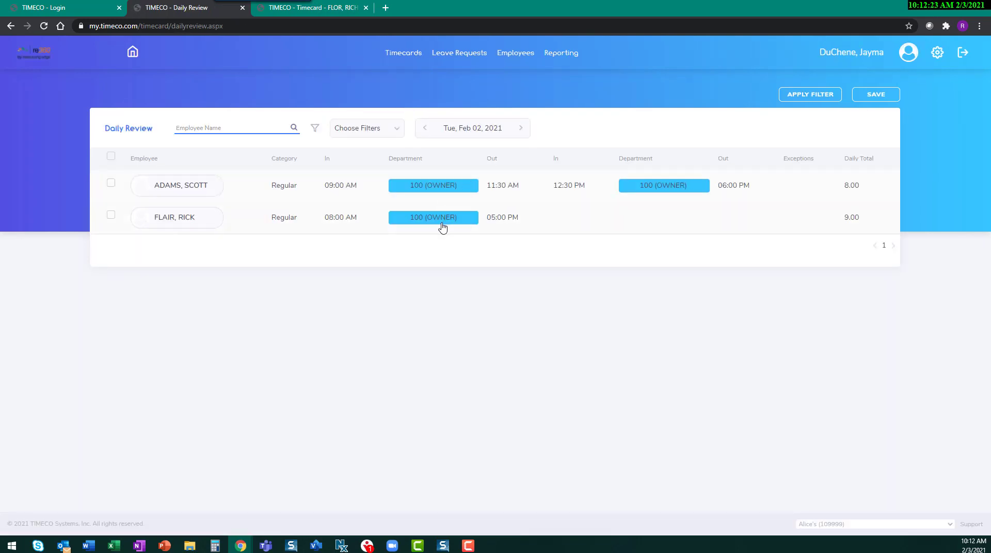
{"action": "mouse_move", "coordinate": [475, 60]}
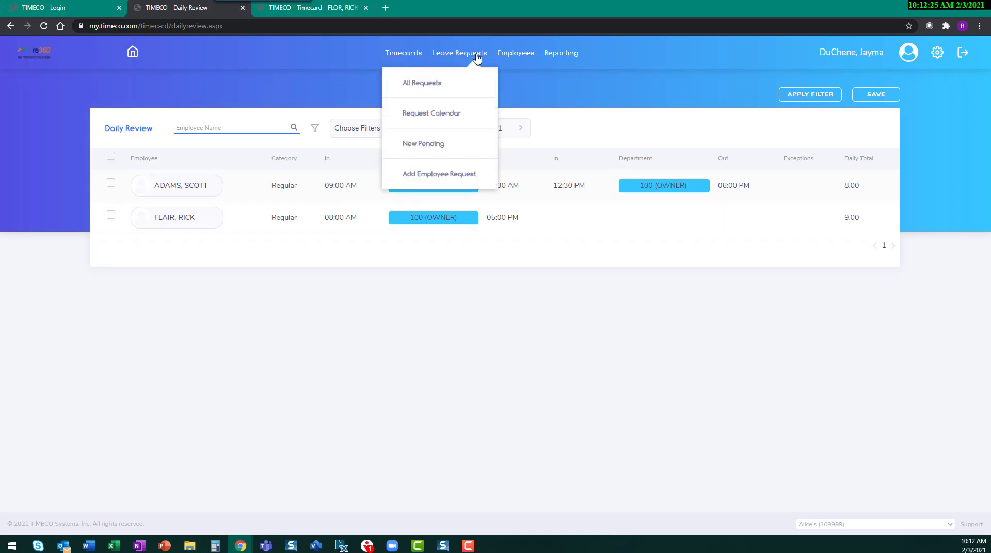
{"action": "left_click", "coordinate": [439, 83]}
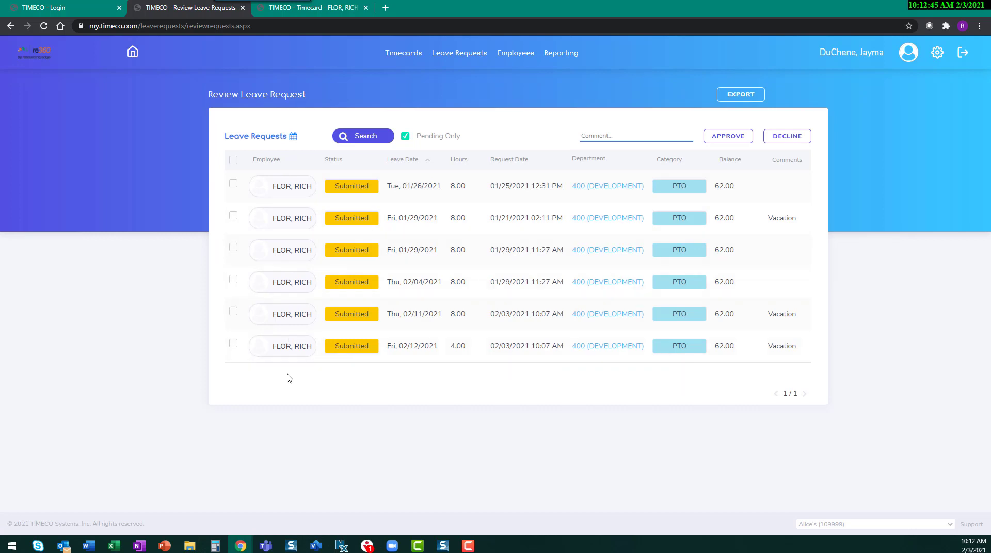
- Show the leave requests as a calendar and approve the pending PTO request for Thursday, February 11
{"action": "left_click", "coordinate": [293, 136]}
{"action": "left_click", "coordinate": [292, 135]}
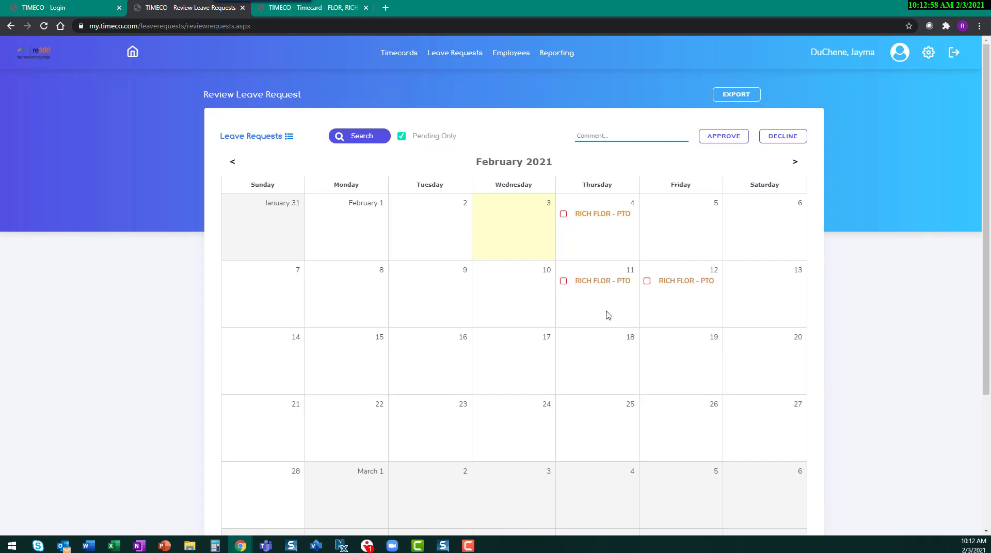
{"action": "left_click", "coordinate": [563, 282]}
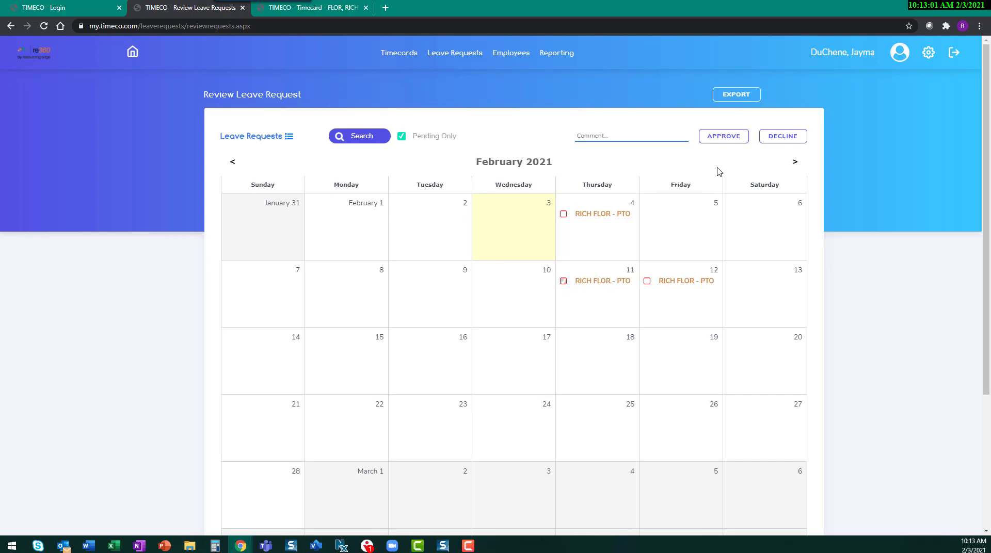
{"action": "left_click", "coordinate": [724, 137]}
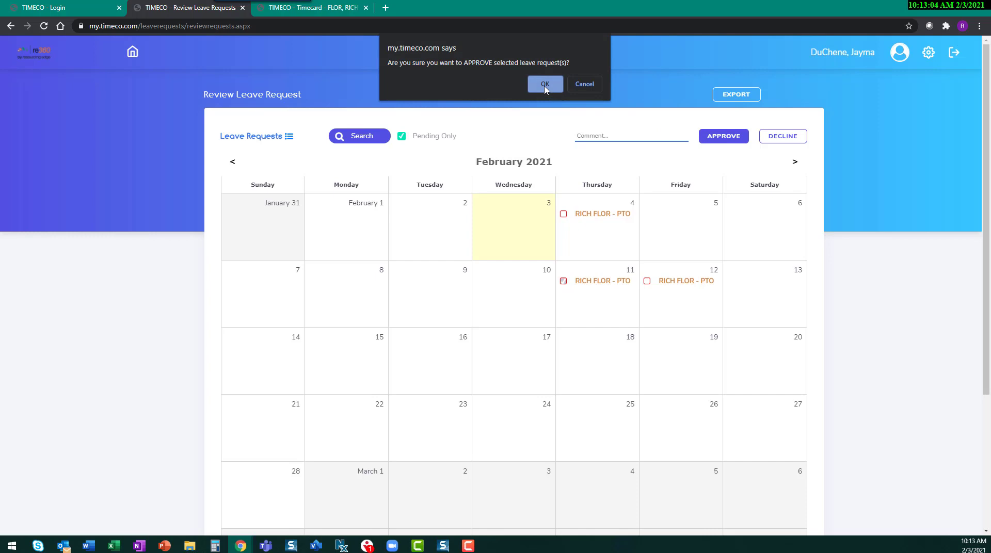
{"action": "left_click", "coordinate": [546, 86]}
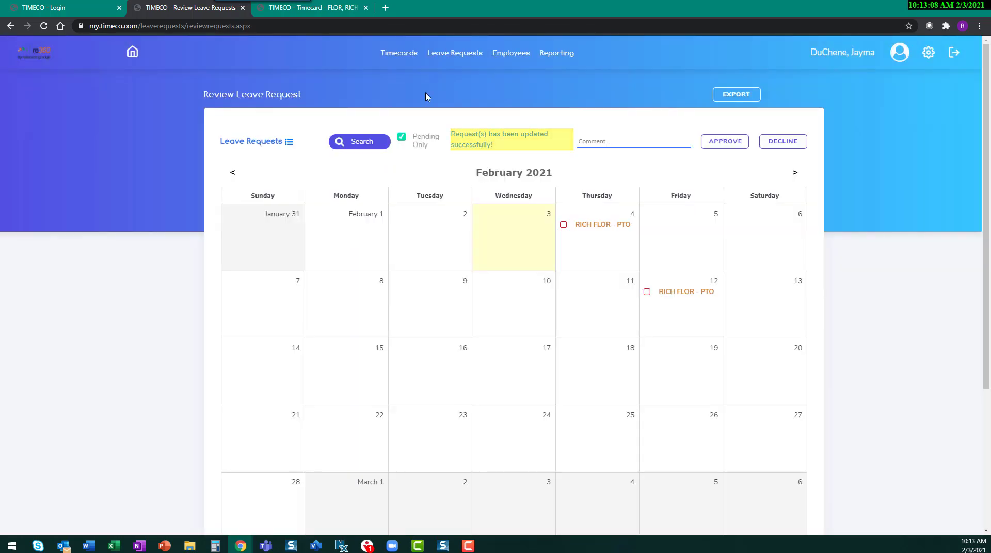
- View the list of employees and open the employee Scheduler
{"action": "left_click", "coordinate": [519, 57]}
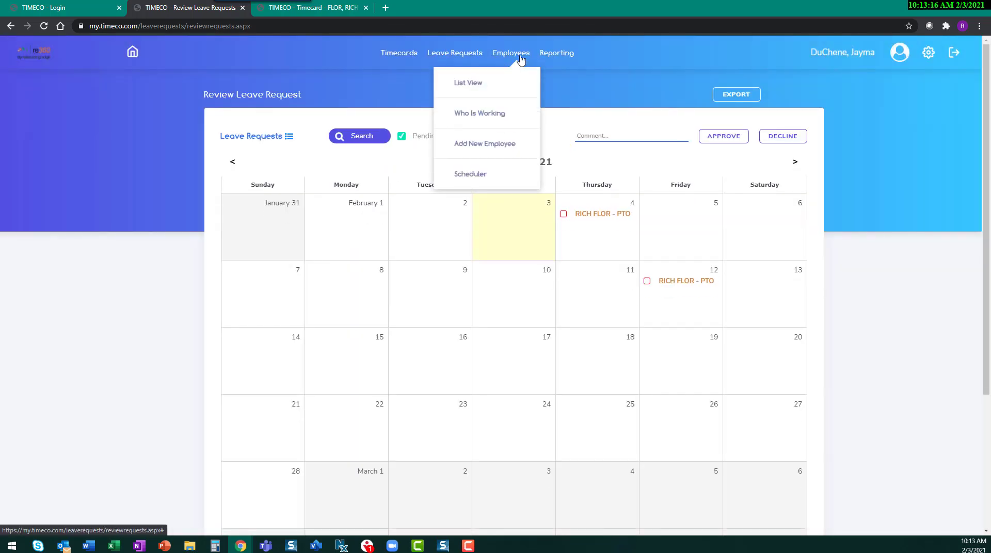
{"action": "left_click", "coordinate": [474, 86]}
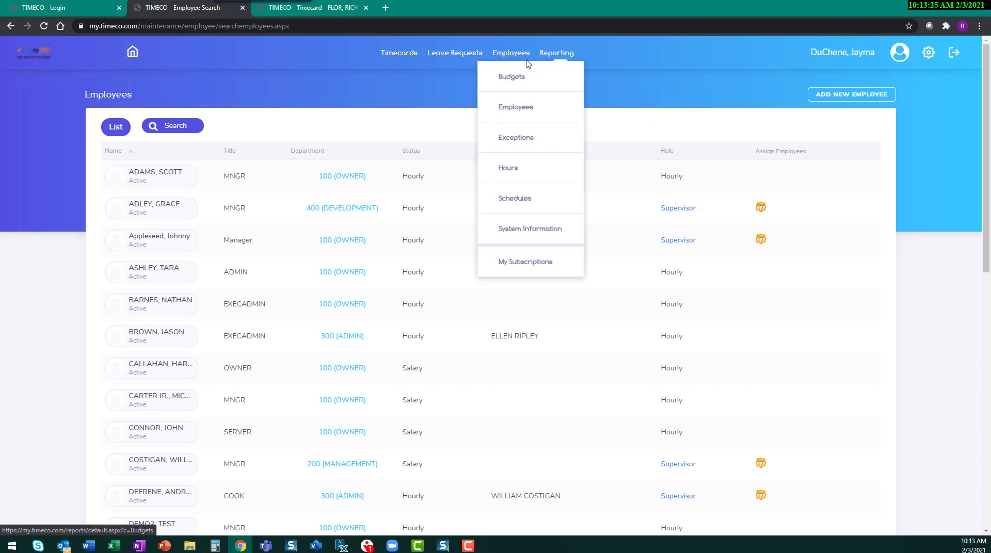
{"action": "mouse_move", "coordinate": [525, 60]}
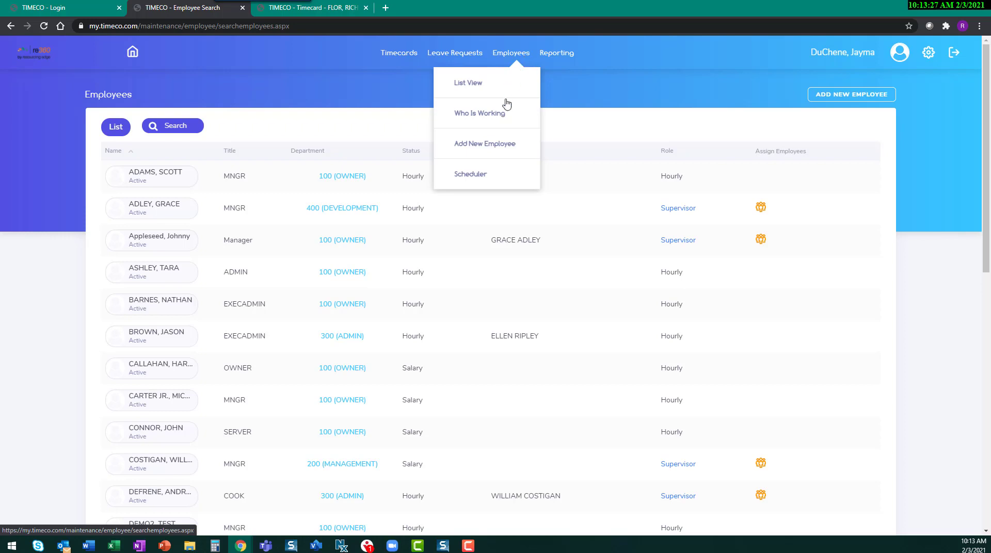
{"action": "left_click", "coordinate": [479, 177]}
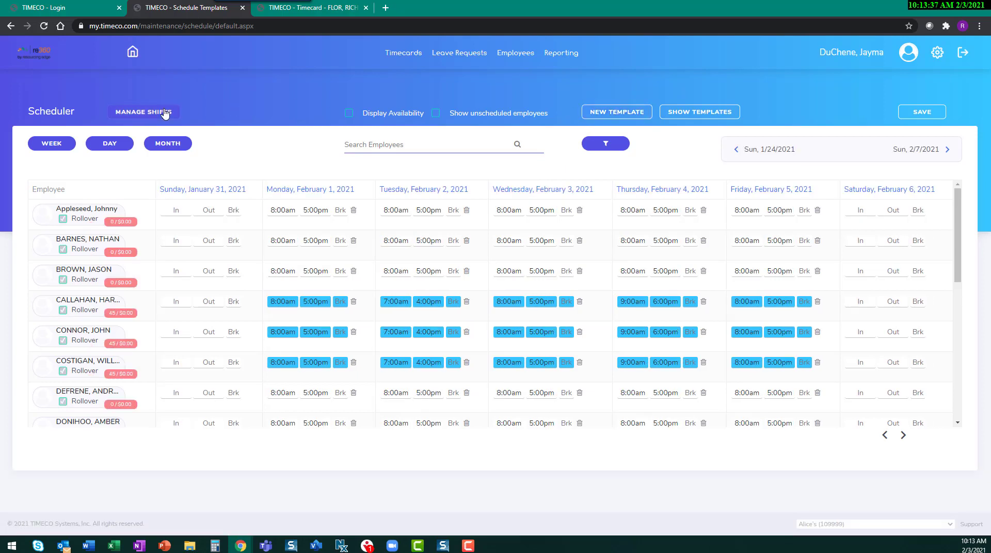
- Create an active 7-day schedule template Part Time, description PT 1, starting Monday, with Monday 8:00AM–2:00PM and Tuesday 9:00AM–1:00PM, and save it
{"action": "left_click", "coordinate": [609, 114]}
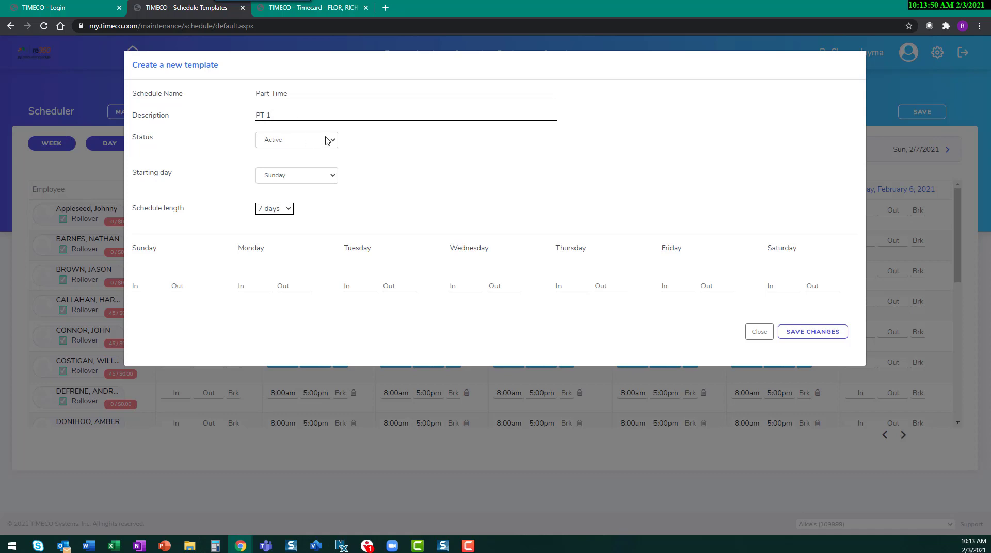
{"action": "left_click", "coordinate": [332, 178]}
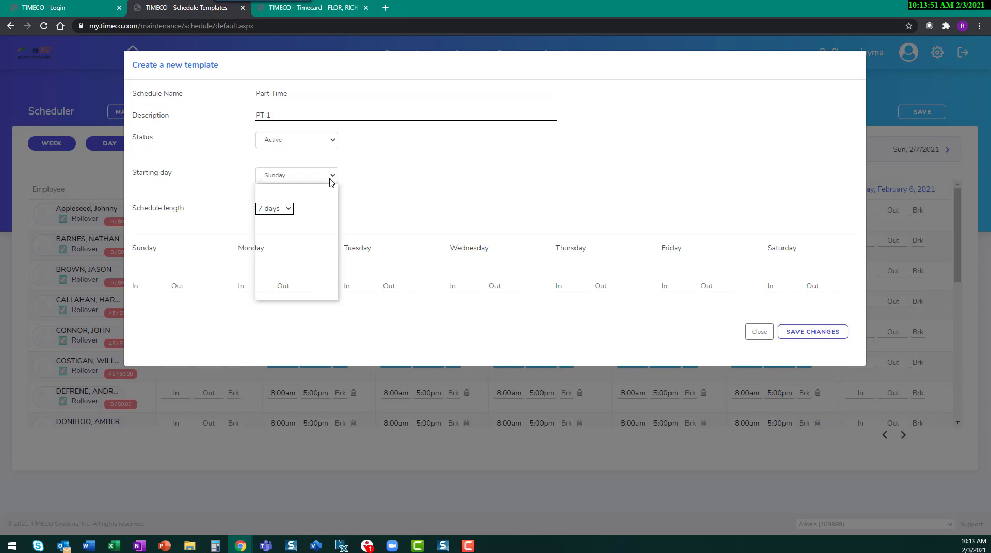
{"action": "left_click", "coordinate": [287, 210]}
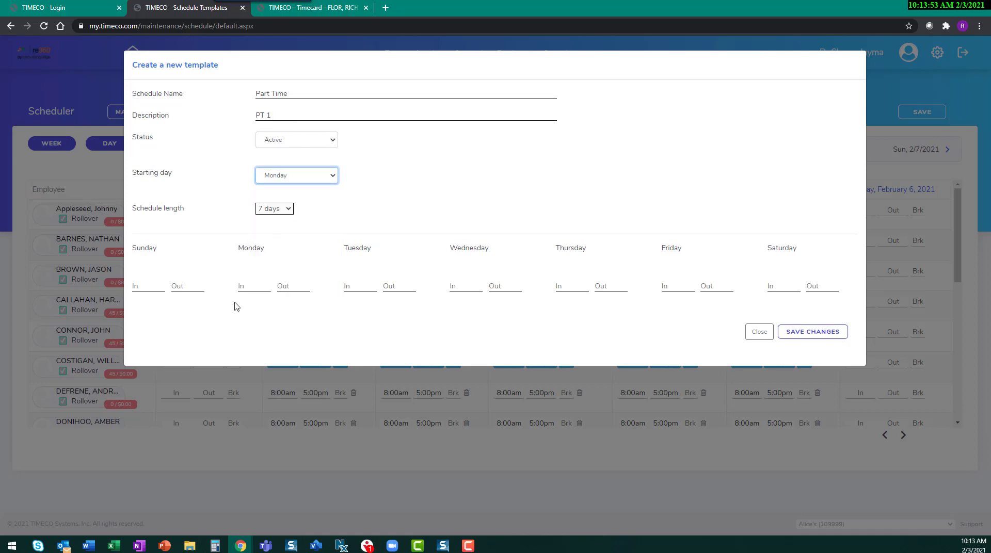
{"action": "left_click", "coordinate": [293, 212]}
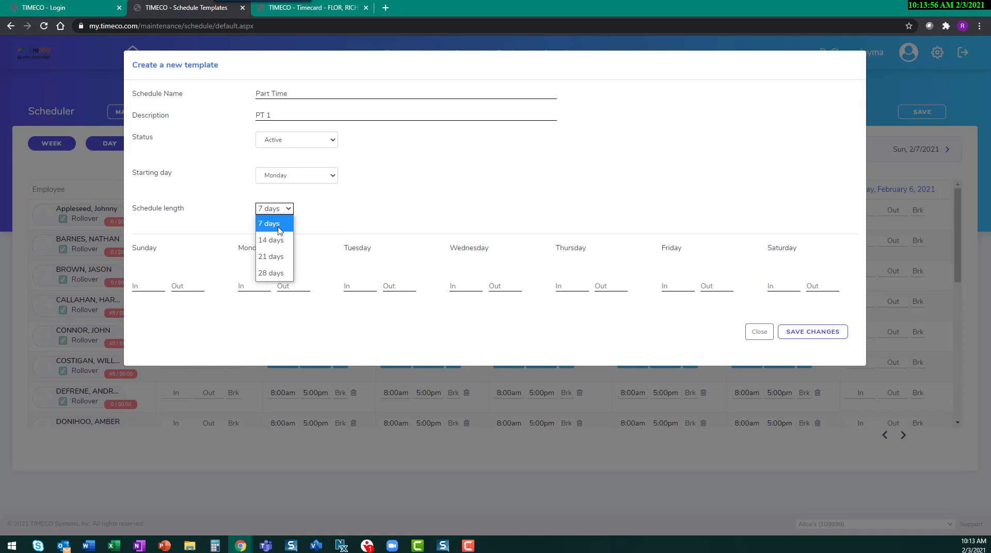
{"action": "left_click", "coordinate": [318, 218]}
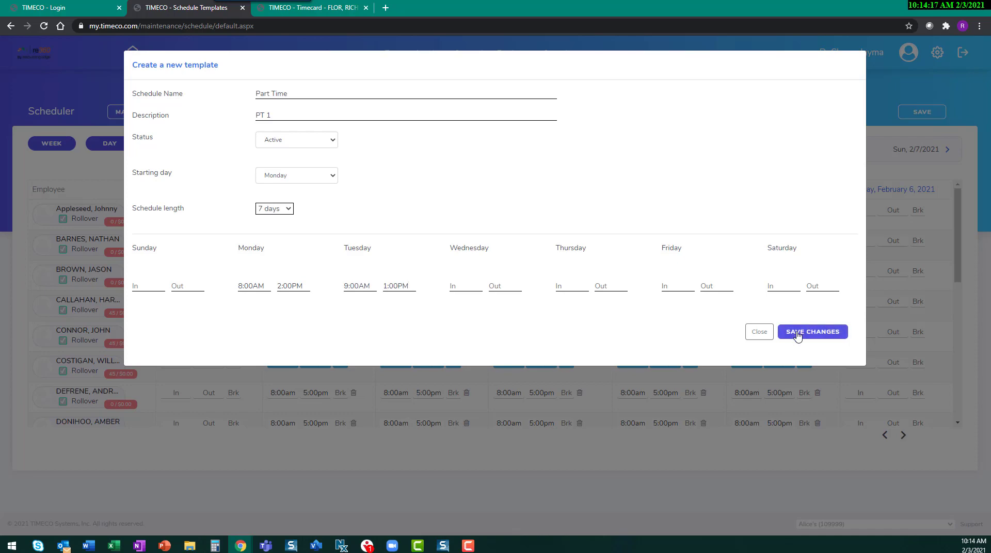
{"action": "left_click", "coordinate": [797, 333]}
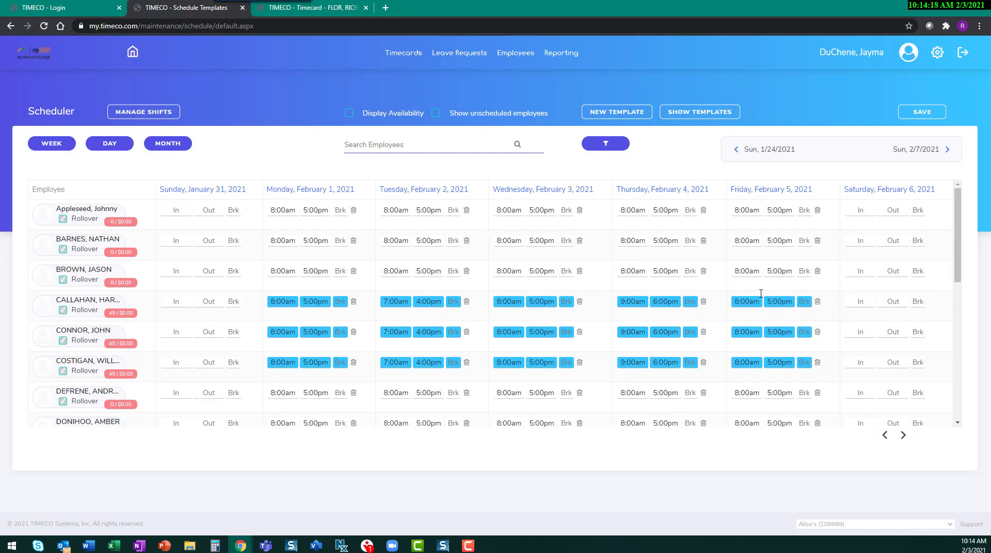
- Show the schedule templates and apply the Part Time template to the second listed employee
{"action": "left_click", "coordinate": [708, 114]}
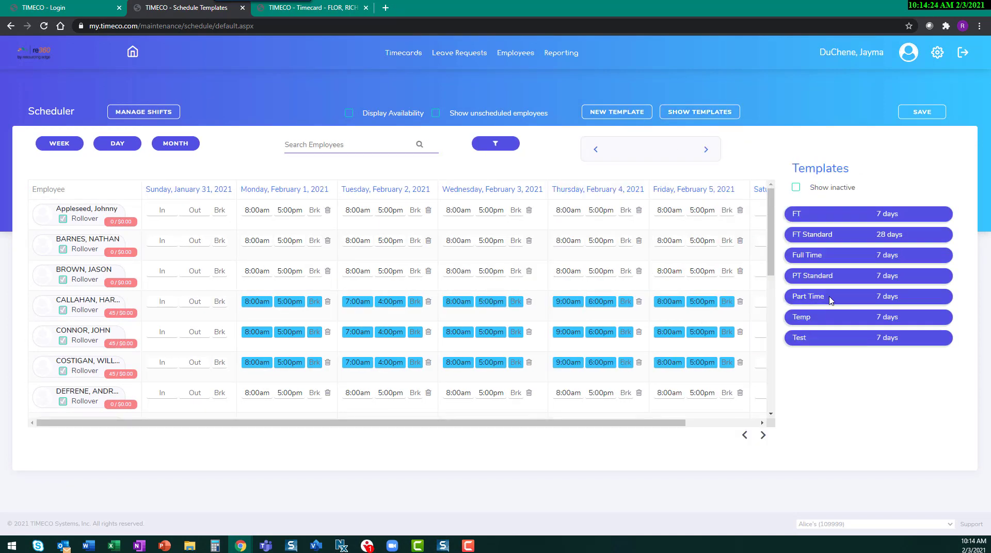
{"action": "left_click_drag", "start_coordinate": [829, 296], "coordinate": [182, 246]}
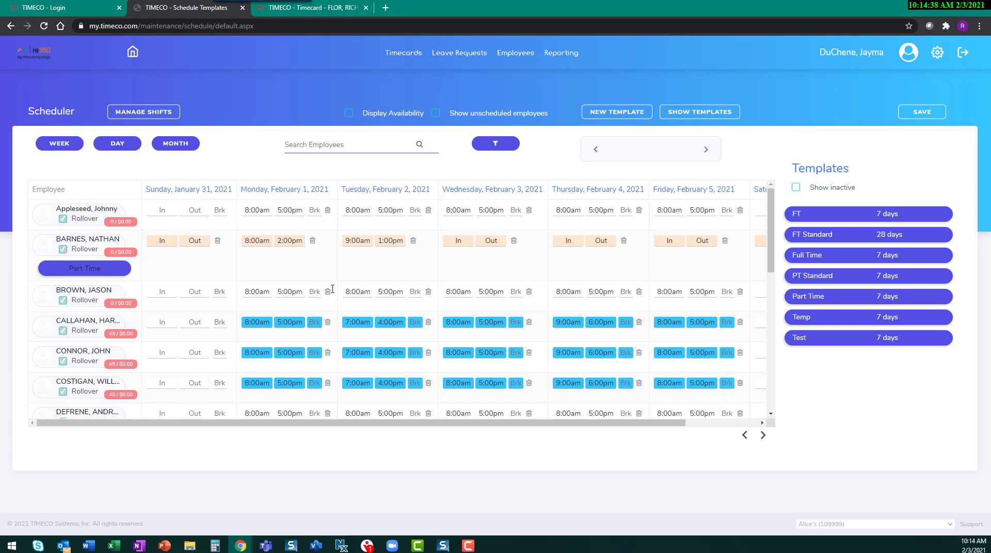
- View the schedule by month, look ahead to March 2021, return to the current month, and view the daily schedule
{"action": "left_click", "coordinate": [180, 150]}
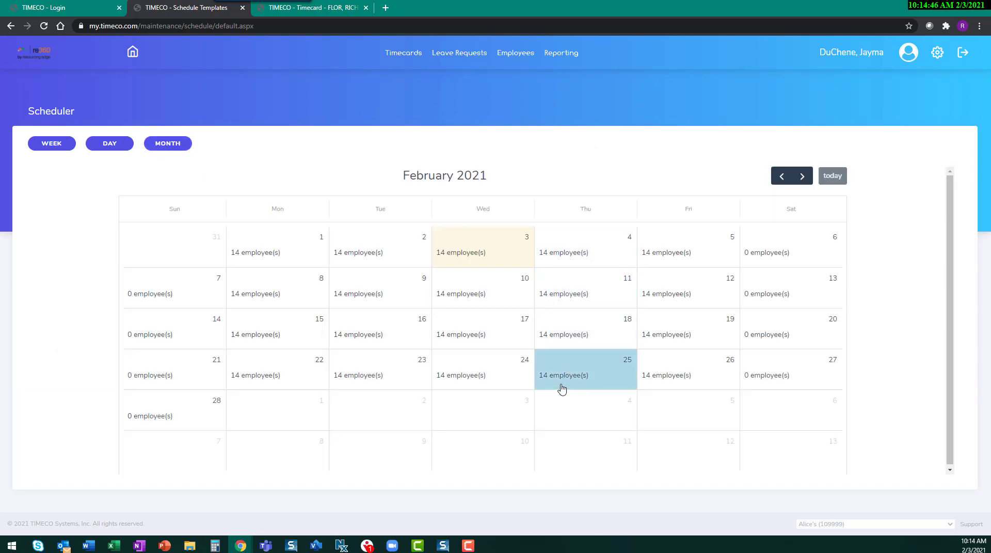
{"action": "left_click", "coordinate": [805, 178]}
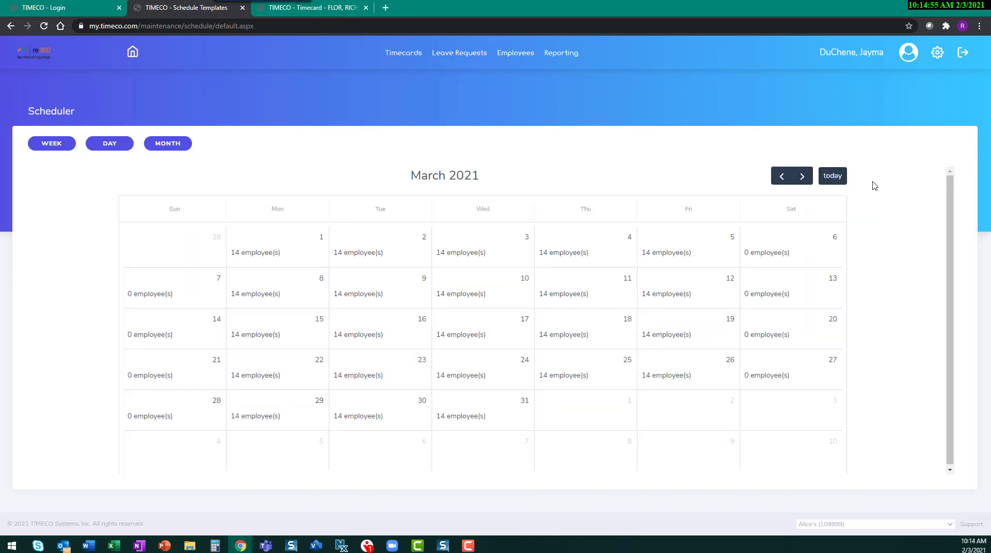
{"action": "left_click", "coordinate": [838, 177]}
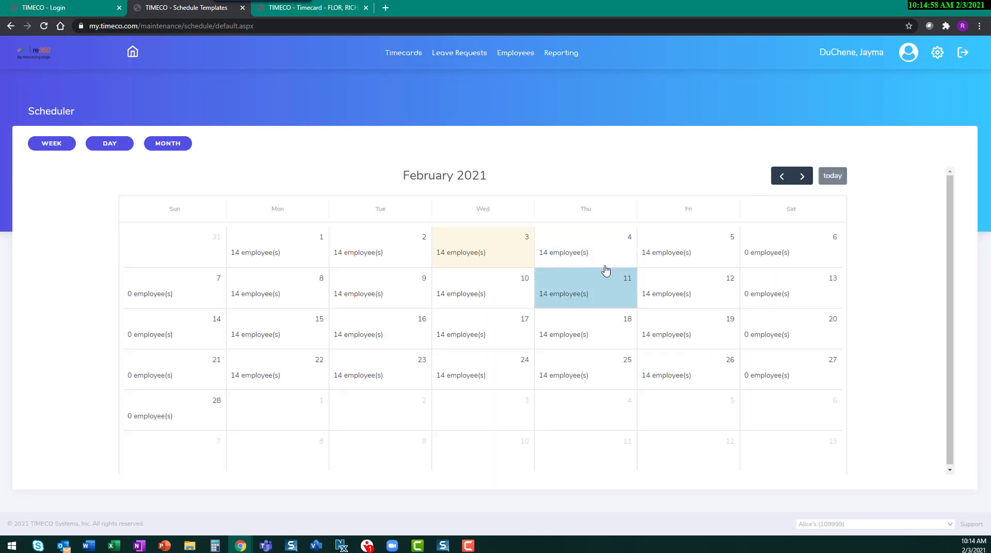
{"action": "left_click", "coordinate": [117, 146]}
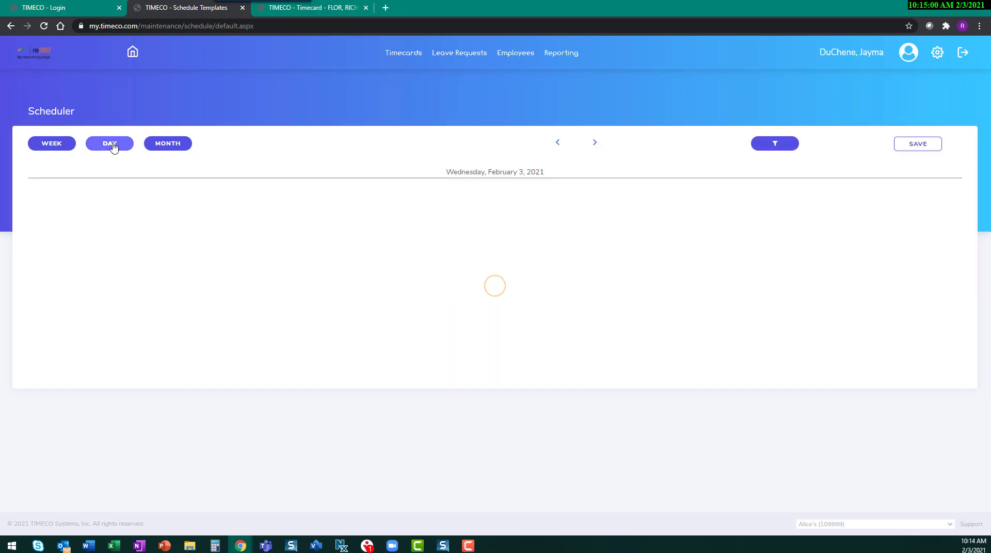
- Return to the weekly schedule and turn on both the availability display and the unscheduled employees
{"action": "left_click", "coordinate": [53, 147]}
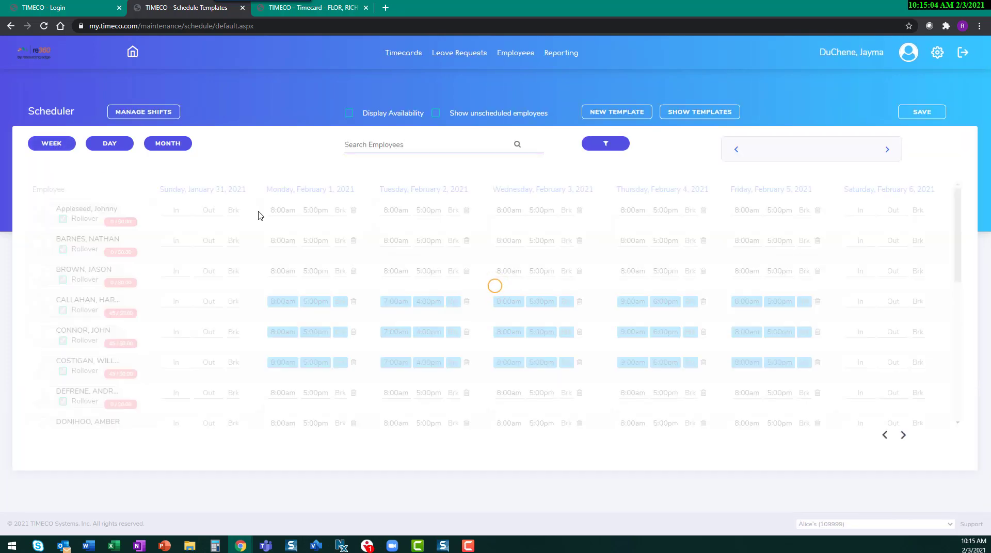
{"action": "left_click", "coordinate": [348, 115]}
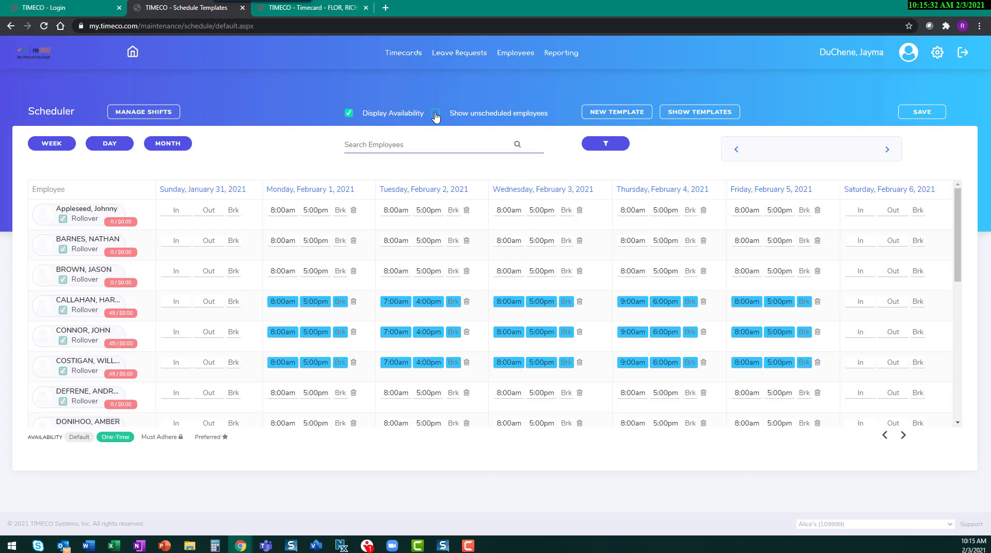
{"action": "left_click", "coordinate": [435, 115]}
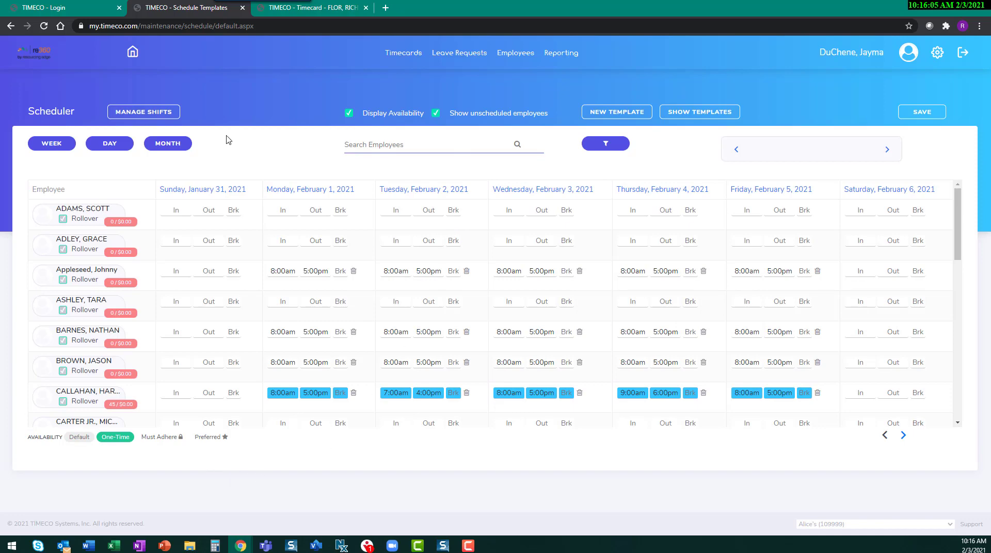
- Decline the pending shift change request for the 2/10/2021 8:00am-5:00pm shift and close the shift requests
{"action": "left_click", "coordinate": [158, 115]}
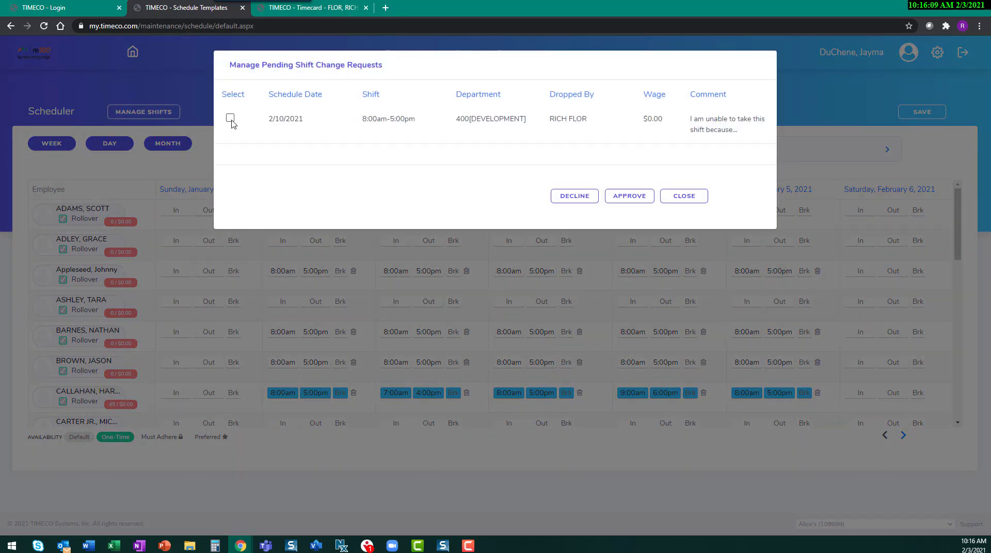
{"action": "left_click", "coordinate": [230, 119]}
{"action": "left_click", "coordinate": [583, 204]}
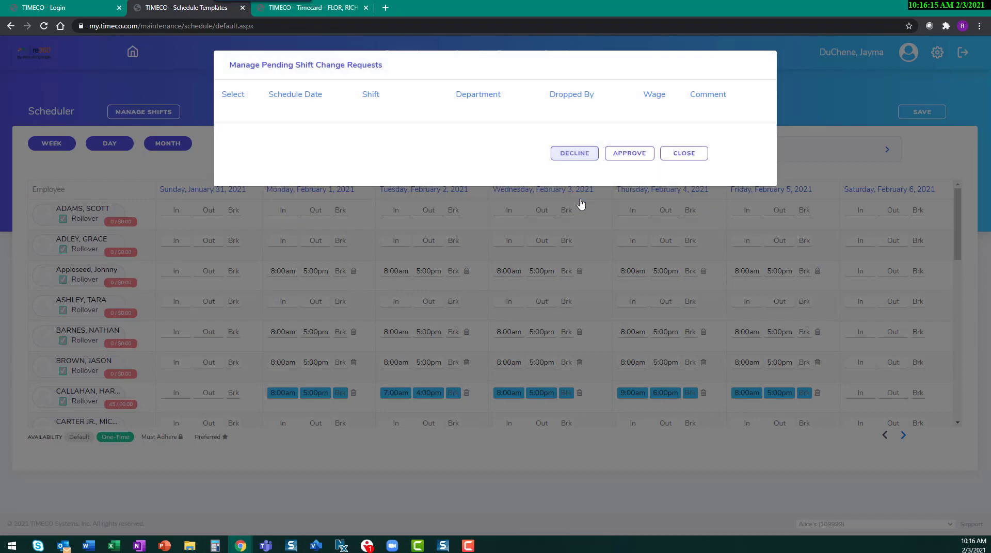
{"action": "left_click", "coordinate": [681, 157]}
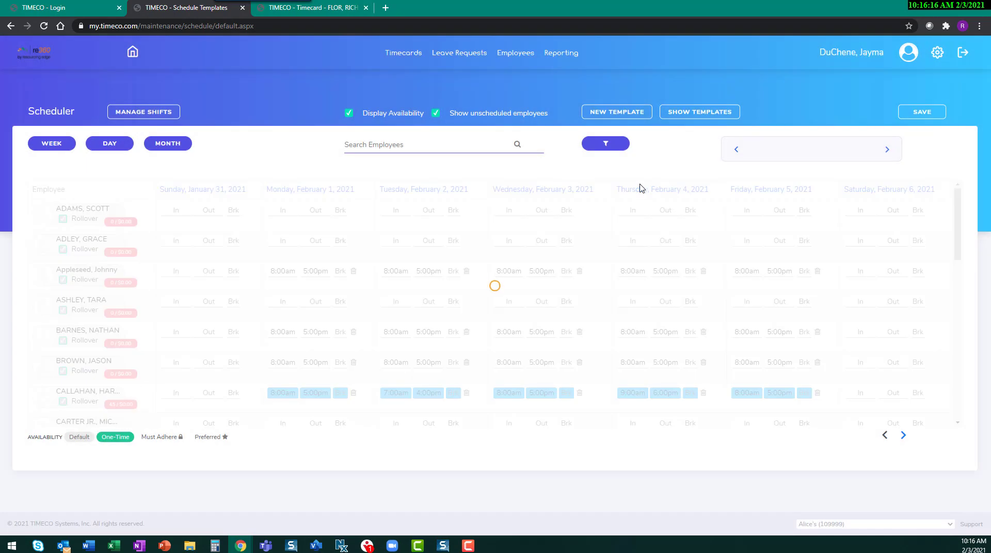
- Run the Leave Request employee report for the date range 01/03/2021 to 02/03/2021 with the default filters
{"action": "left_click", "coordinate": [557, 57]}
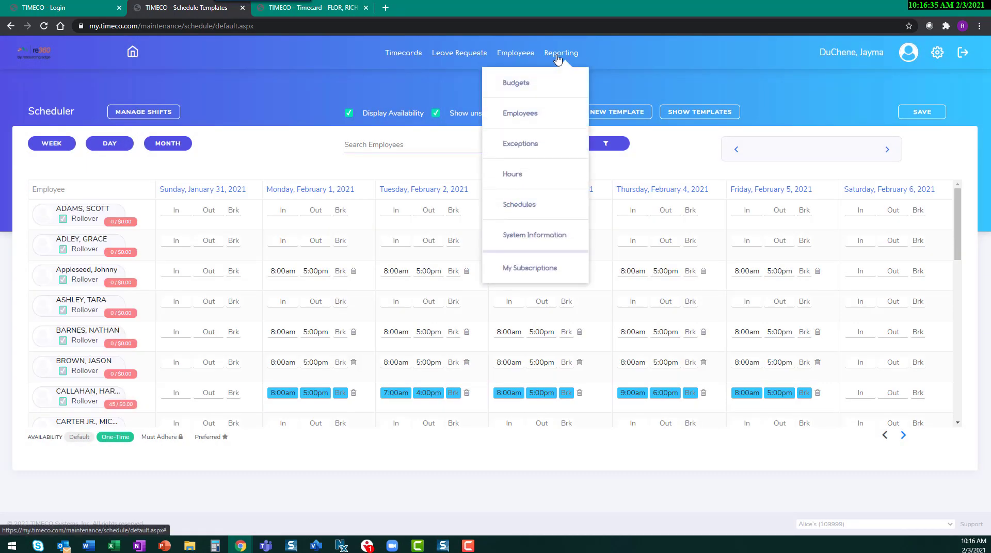
{"action": "left_click", "coordinate": [525, 117]}
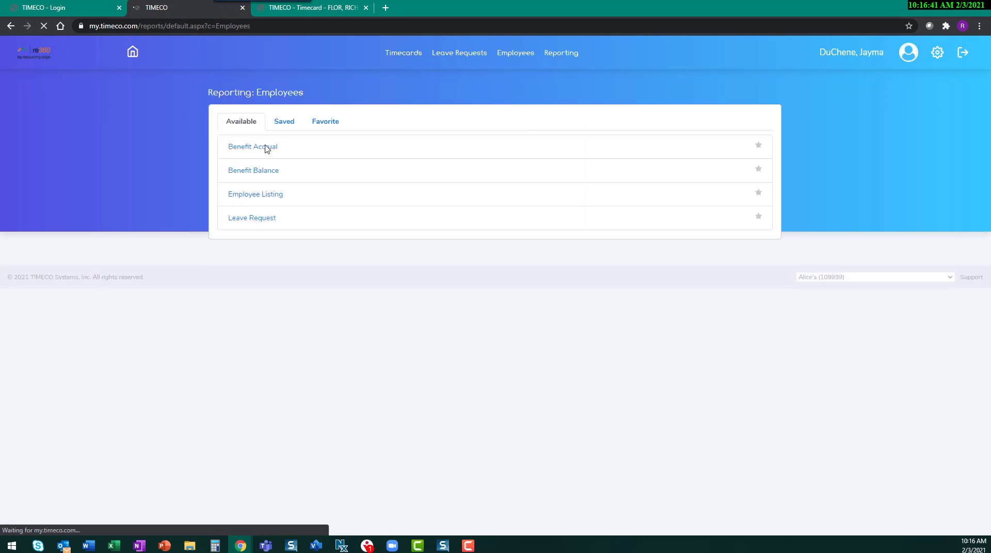
{"action": "left_click", "coordinate": [259, 220]}
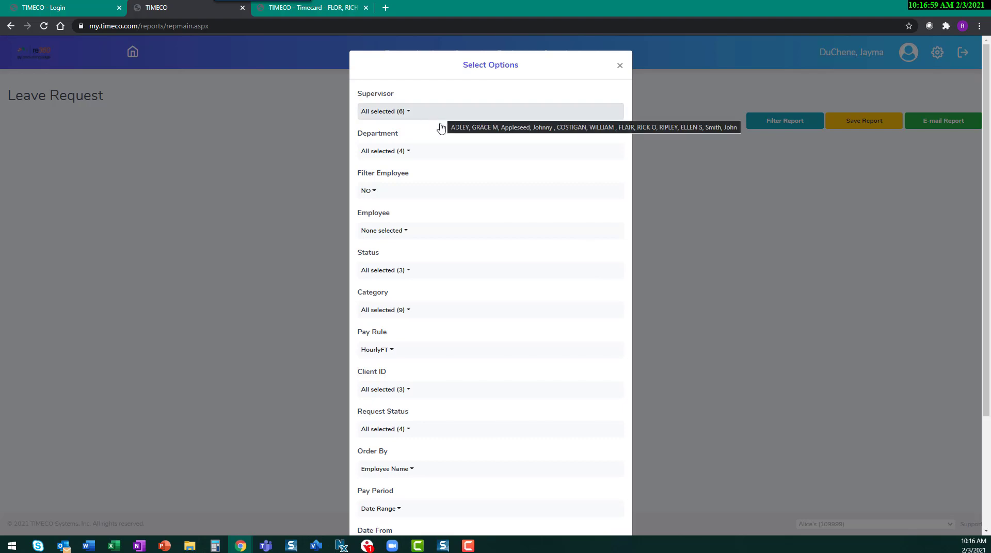
{"action": "scroll", "coordinate": [564, 454], "scroll_direction": "down", "scroll_amount": 3}
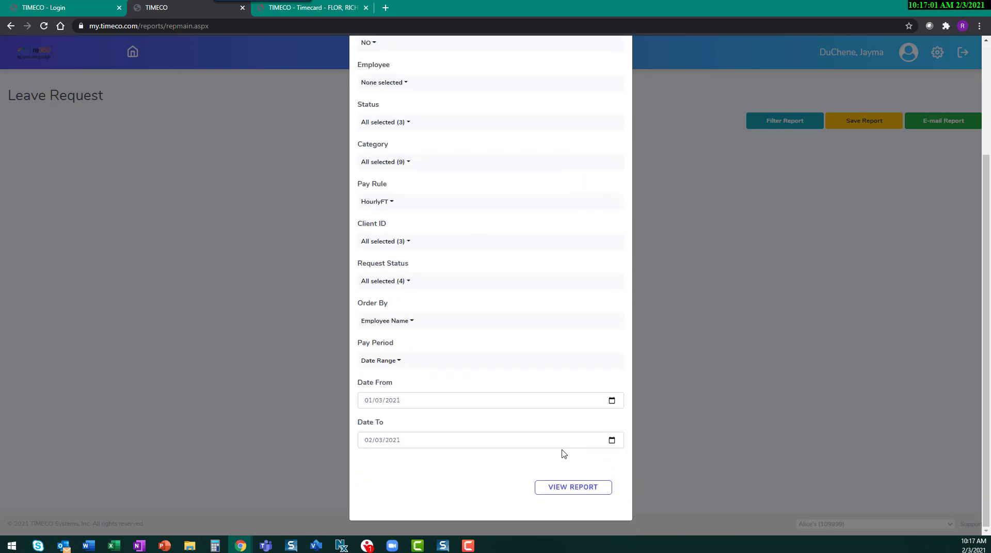
{"action": "left_click", "coordinate": [566, 492]}
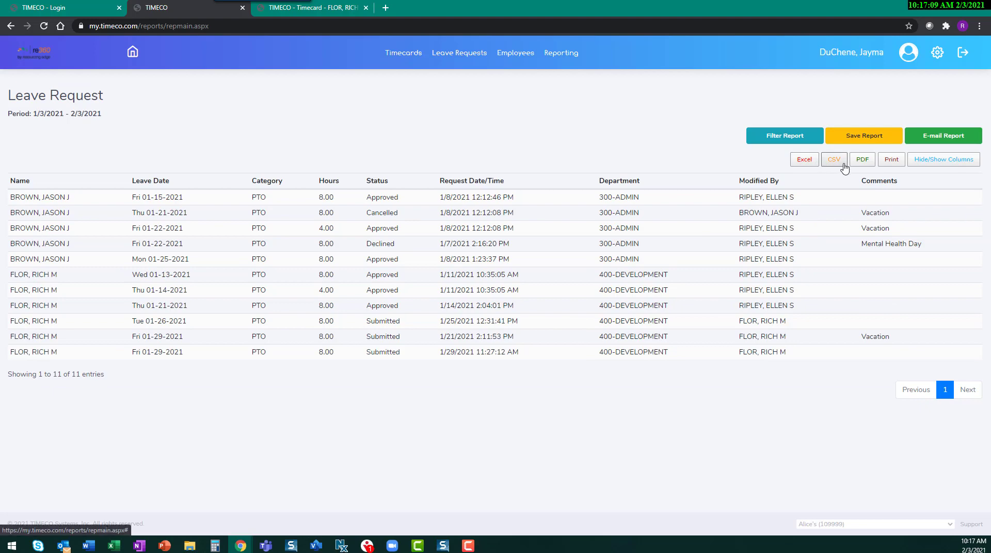
- Look at the Leave Request report's e-mail option and its list of columns to hide or show, without changing any
{"action": "left_click", "coordinate": [949, 137]}
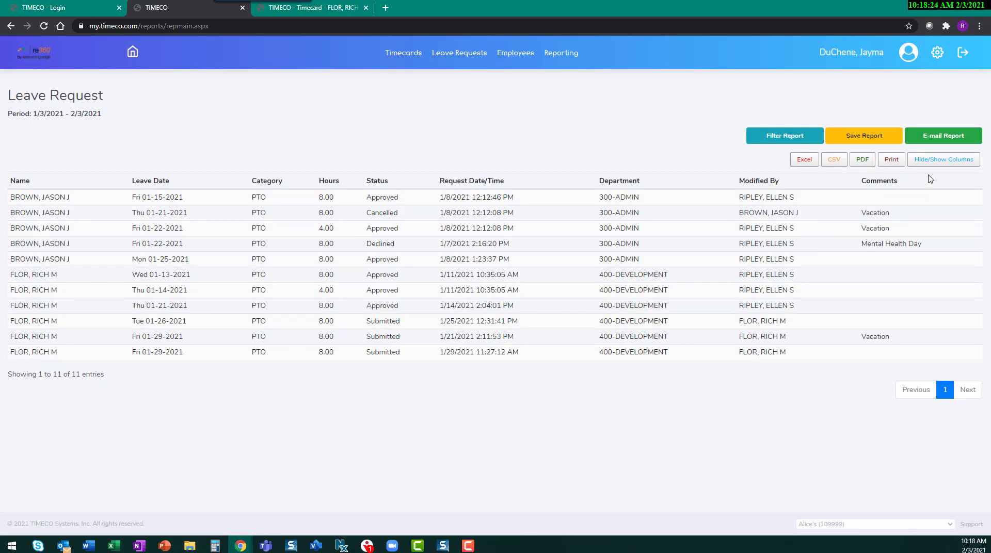
{"action": "left_click", "coordinate": [938, 160]}
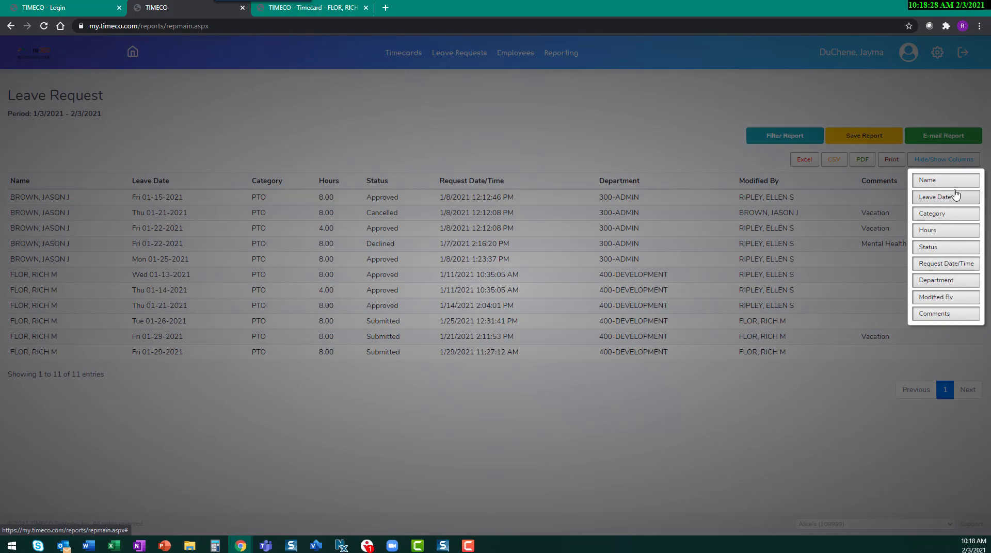
{"action": "left_click", "coordinate": [720, 165]}
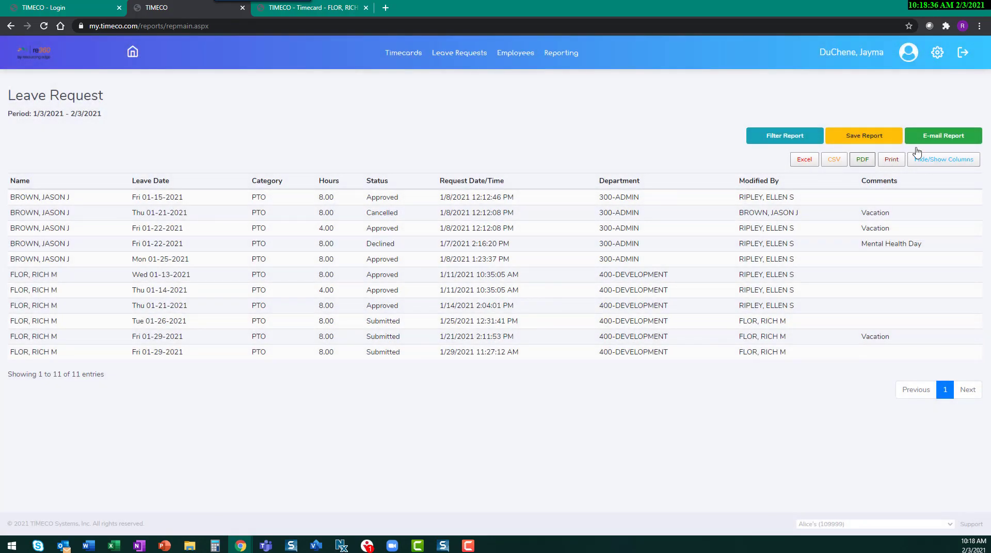
- View the Save Report options with scheduled delivery enabled for the Leave Request report, and close them without saving
{"action": "left_click", "coordinate": [859, 136]}
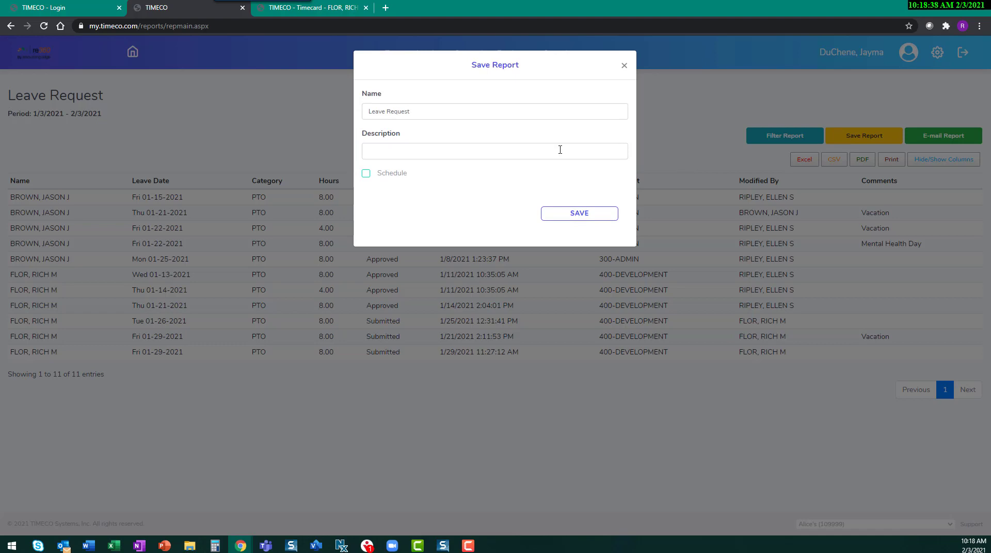
{"action": "left_click", "coordinate": [367, 174]}
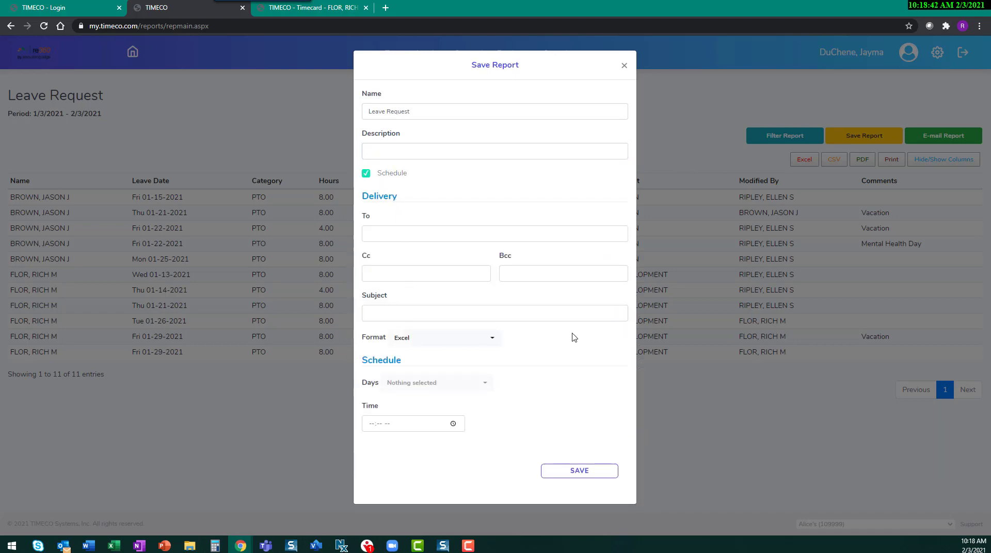
{"action": "left_click", "coordinate": [623, 66]}
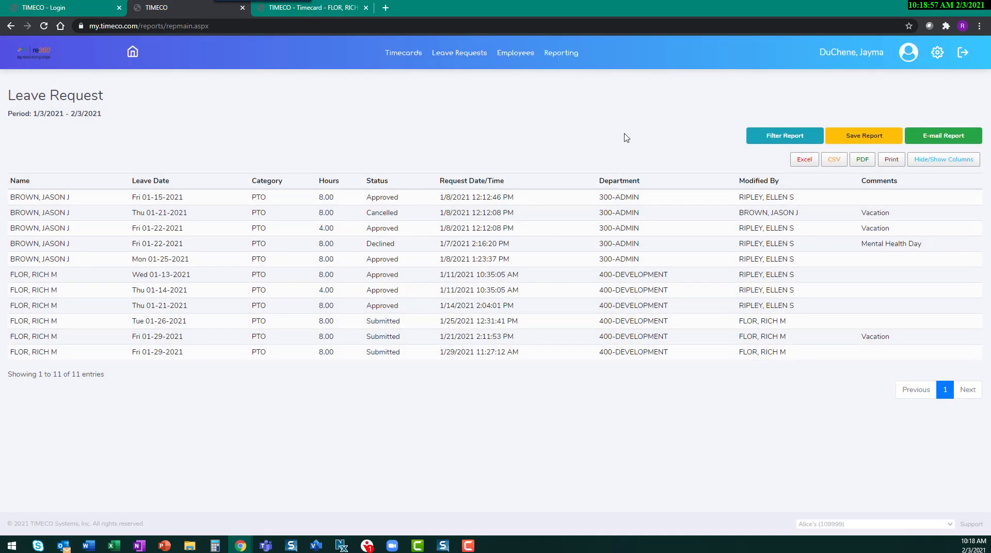
- In the GEO Locations setup, name a new location HQ and look up the Resourcing Edge office in Rockwall, TX as its address
{"action": "left_click", "coordinate": [937, 53]}
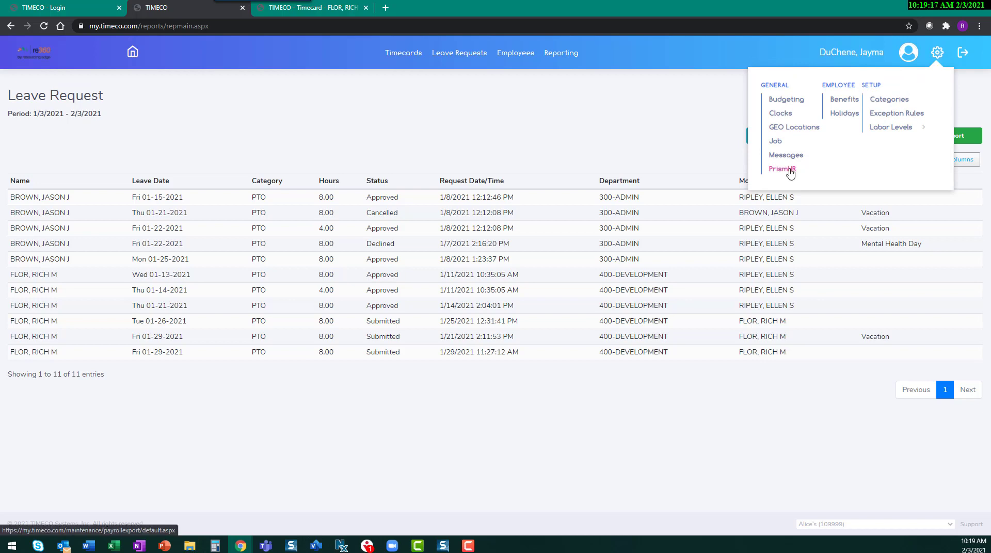
{"action": "left_click", "coordinate": [768, 129]}
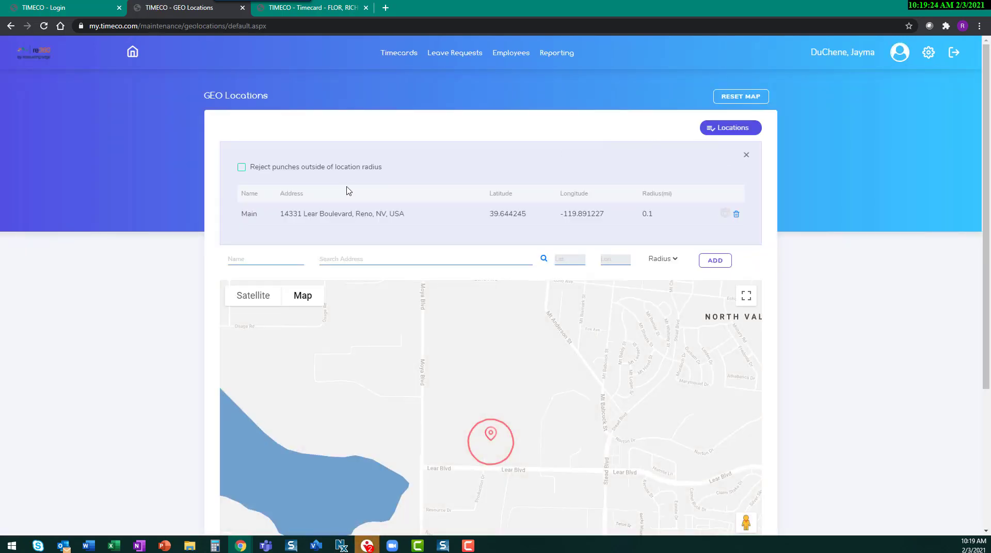
{"action": "left_click", "coordinate": [251, 260]}
{"action": "left_click", "coordinate": [334, 260]}
{"action": "type", "text": "84"}
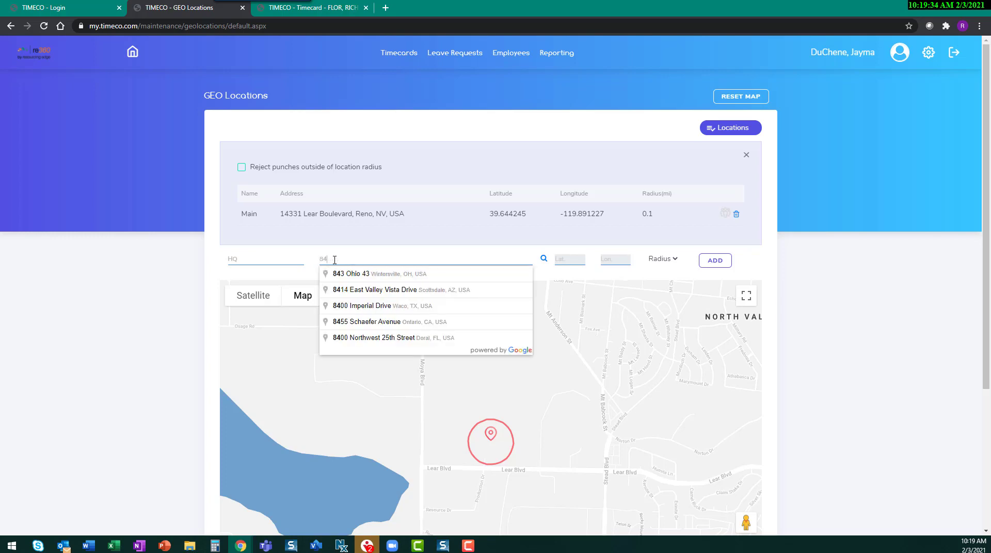
{"action": "key", "text": "BackSpace"}
{"action": "key", "text": "BackSpace"}
{"action": "type", "text": "Resorur"}
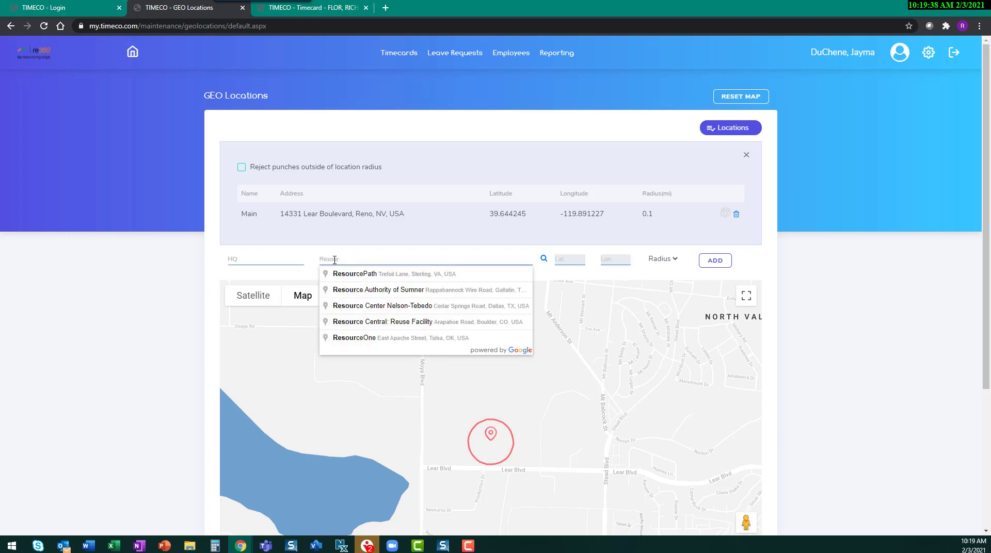
{"action": "type", "text": "cing Edge"}
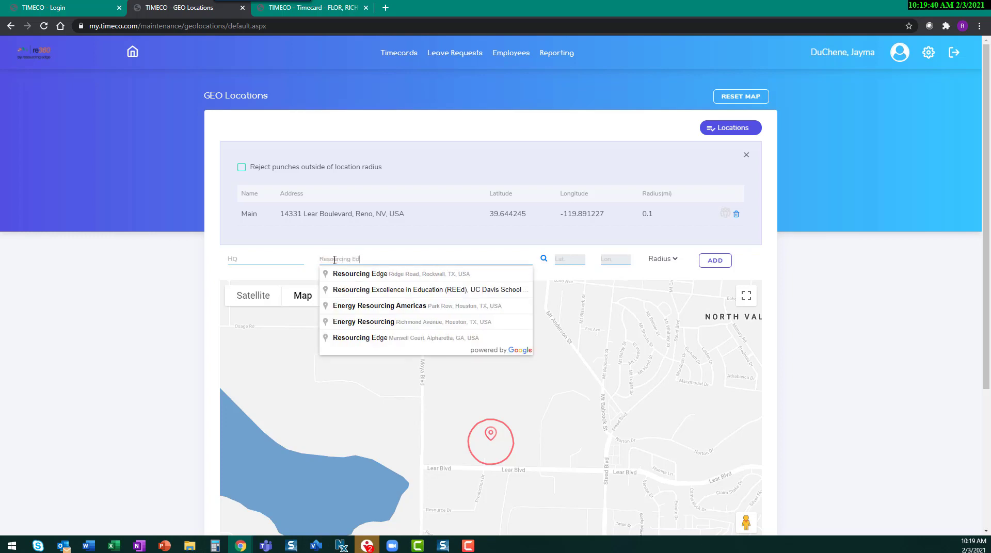
{"action": "left_click", "coordinate": [415, 277]}
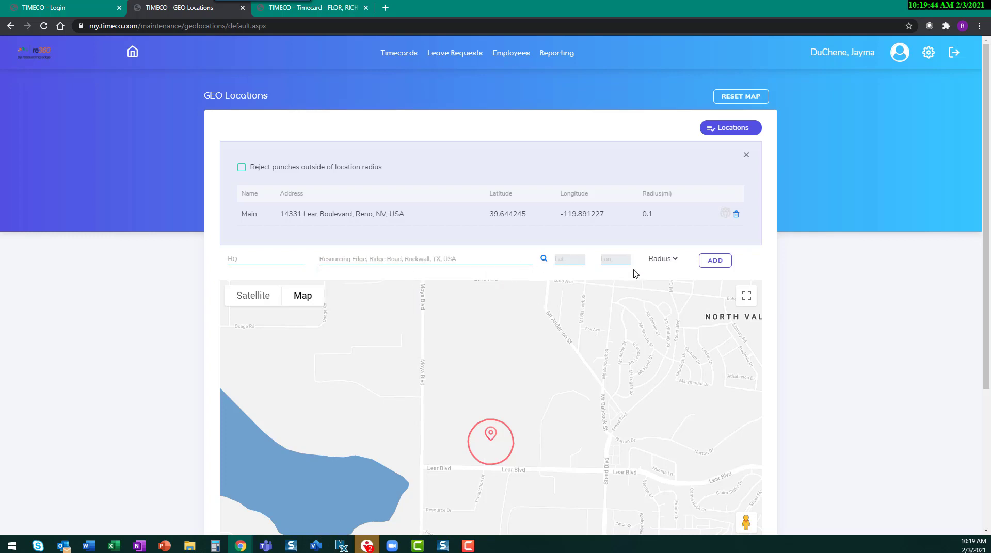
{"action": "left_click", "coordinate": [544, 260]}
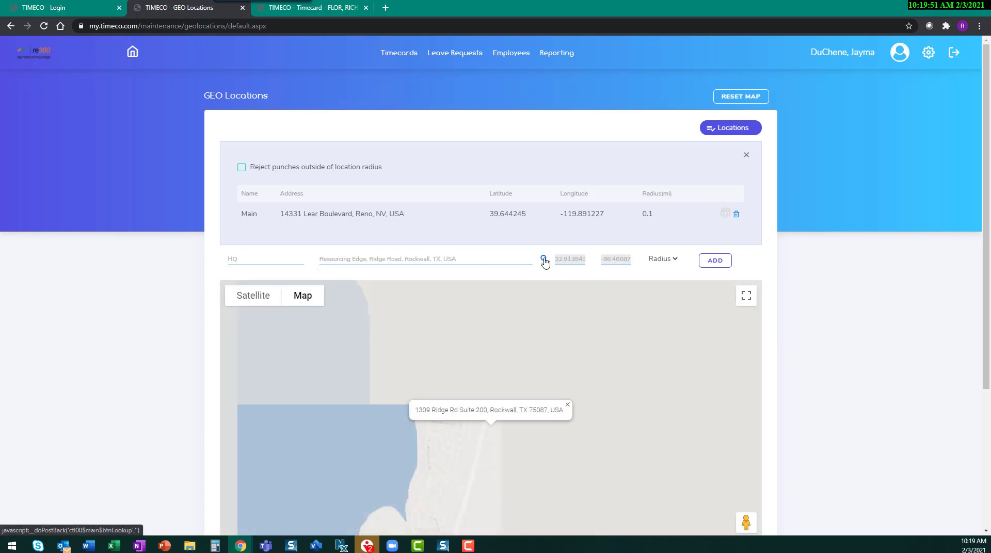
- Set the HQ location's radius to 0.1 mi and add it to the GEO locations
{"action": "left_click", "coordinate": [666, 259]}
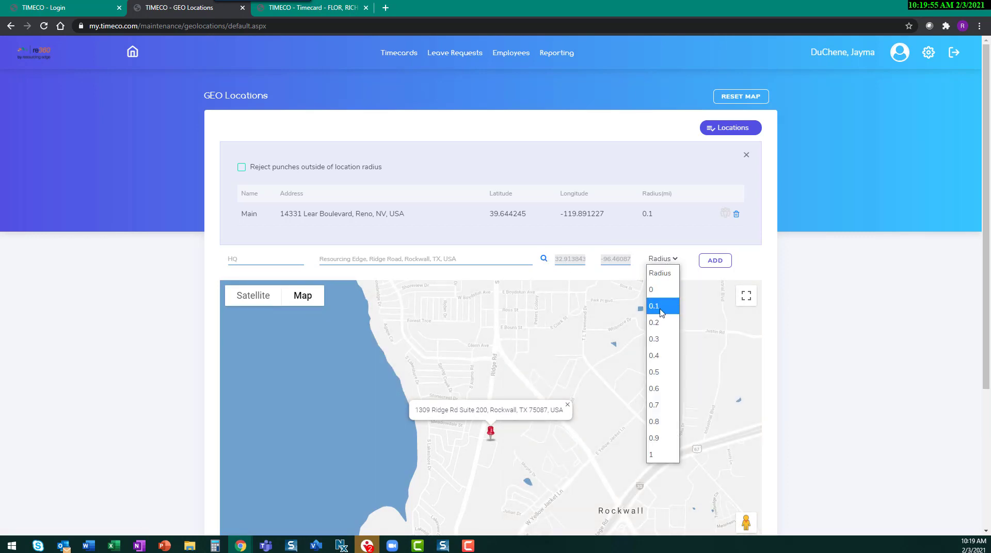
{"action": "left_click", "coordinate": [658, 307]}
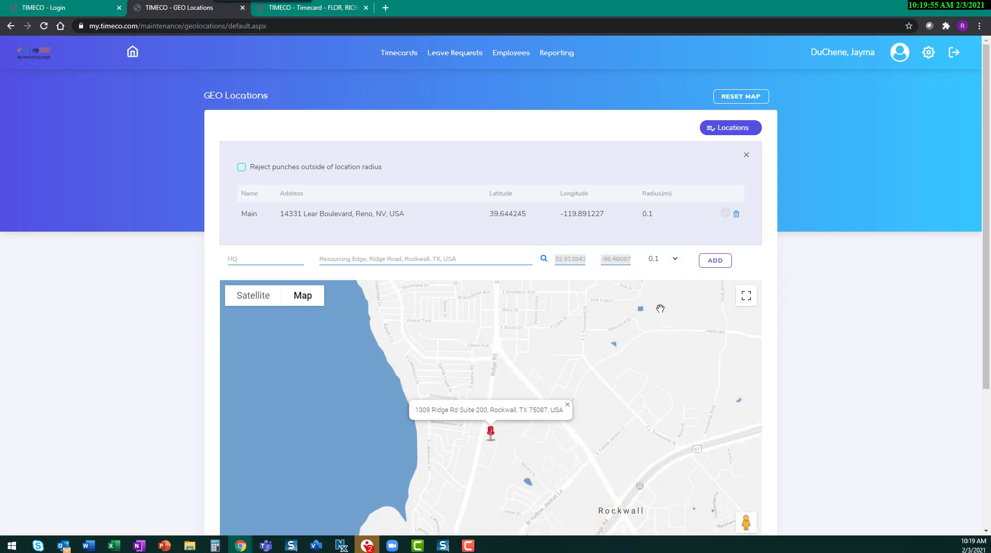
{"action": "left_click", "coordinate": [715, 261]}
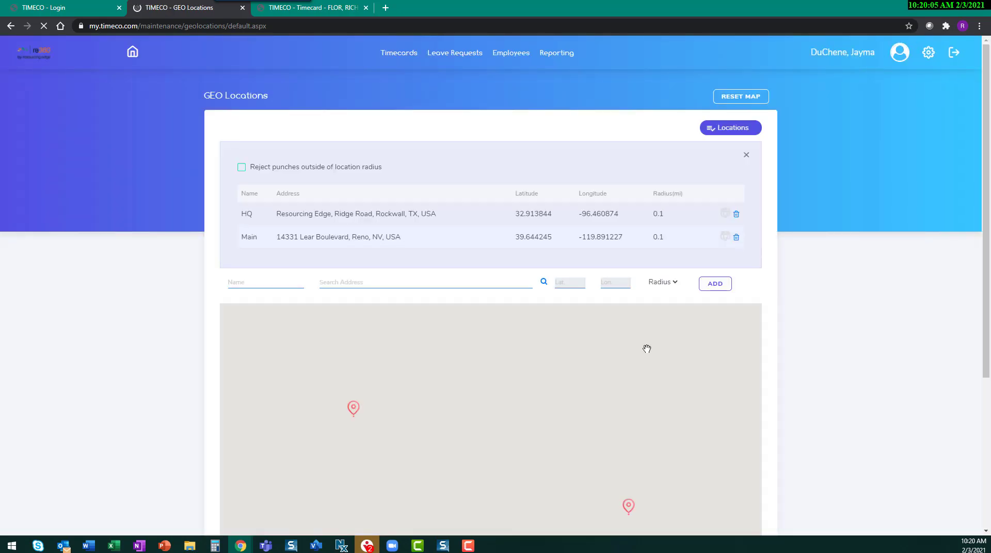
- Review the locations on the map with its legend, and enable rejecting punches outside of the location radius
{"action": "scroll", "coordinate": [687, 432], "scroll_direction": "down", "scroll_amount": 1}
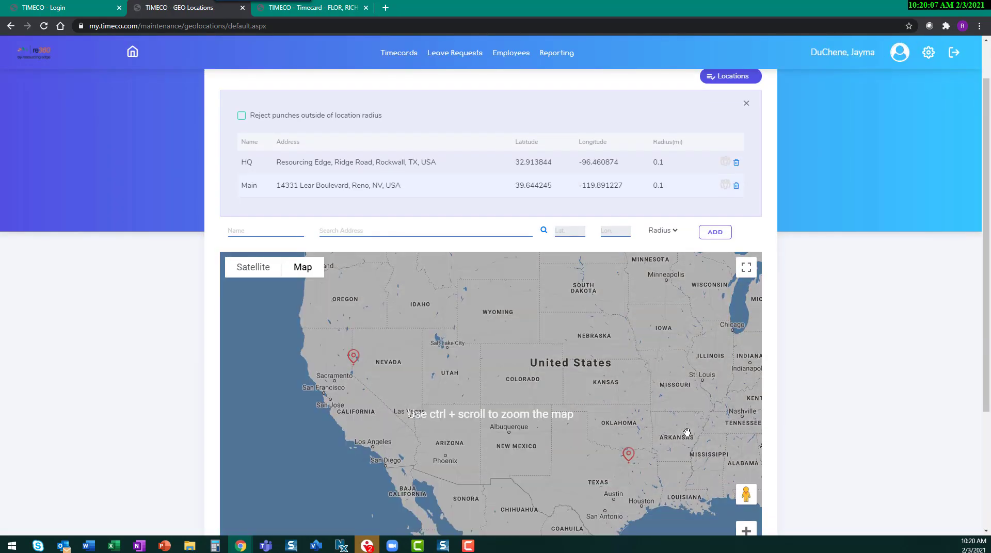
{"action": "scroll", "coordinate": [686, 432], "scroll_direction": "down", "scroll_amount": 3}
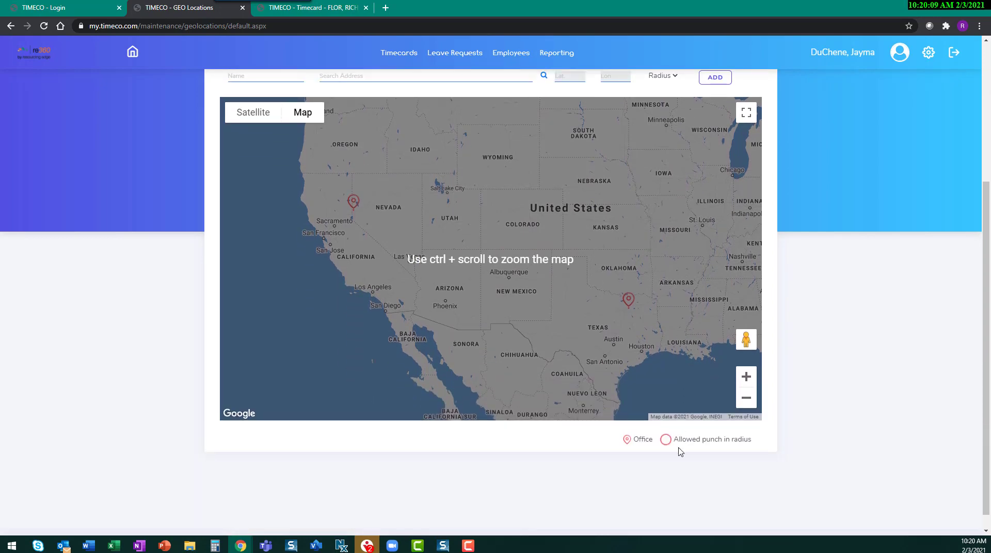
{"action": "scroll", "coordinate": [668, 445], "scroll_direction": "up", "scroll_amount": 4}
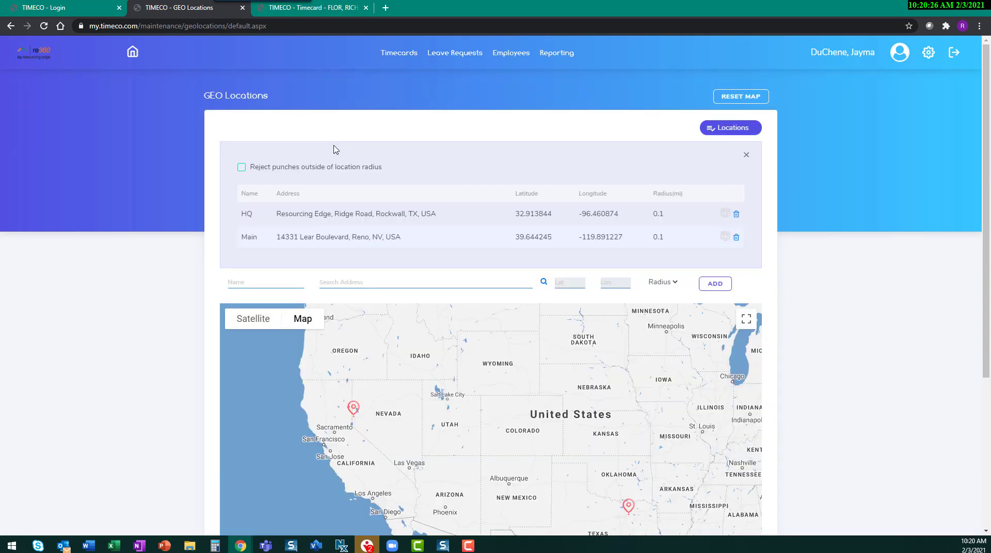
{"action": "left_click", "coordinate": [242, 168]}
- Open the Messages setup to view the messages posted for employees
{"action": "left_click", "coordinate": [928, 52]}
{"action": "left_click", "coordinate": [778, 157]}
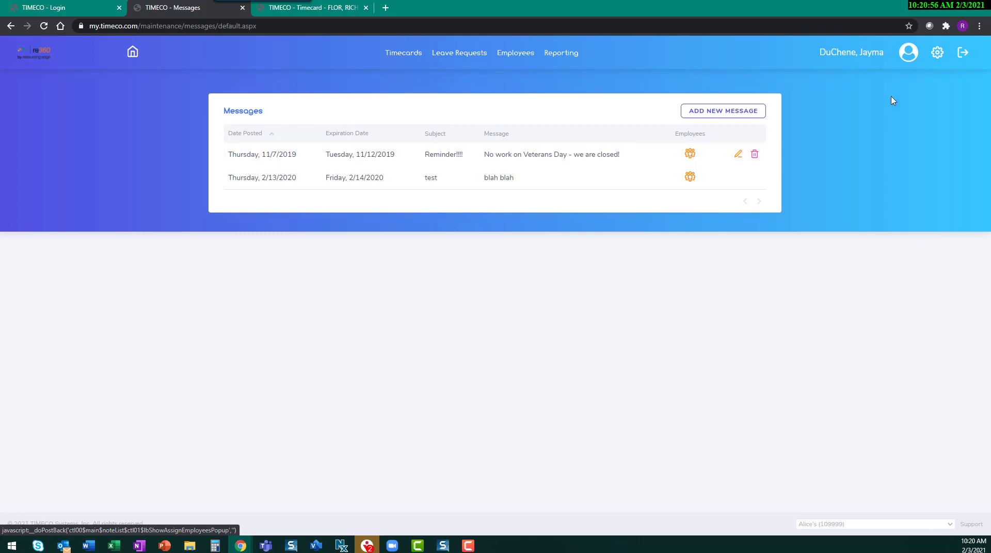
- Open the PrismHR payroll export and preview the payroll hours for the Previous pay period with the ALICE template
{"action": "left_click", "coordinate": [936, 52]}
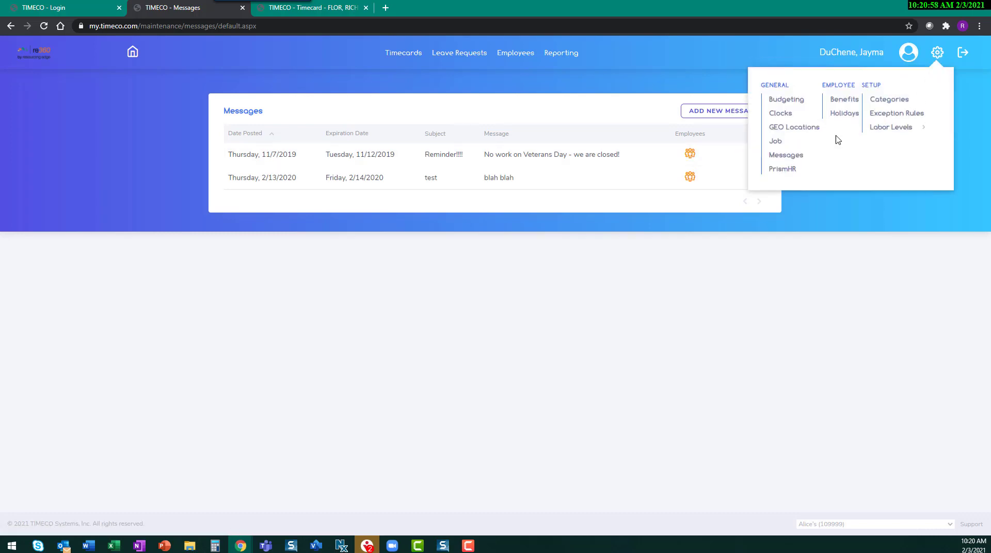
{"action": "left_click", "coordinate": [788, 171]}
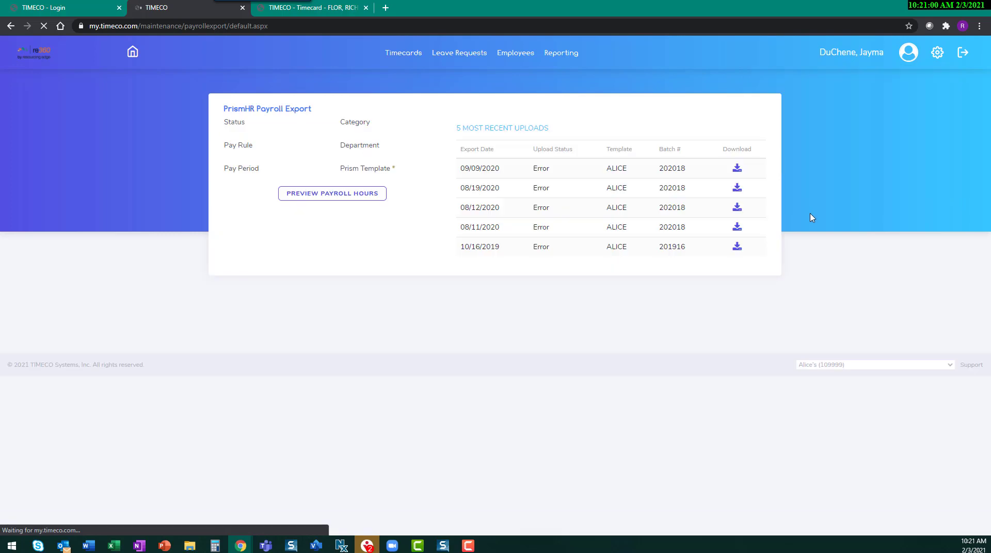
{"action": "left_click", "coordinate": [353, 258]}
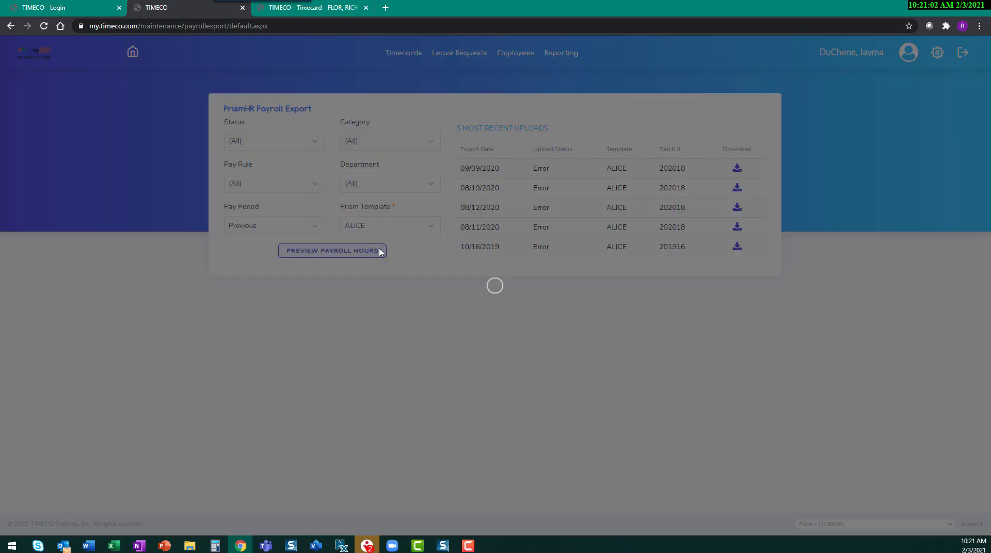
{"action": "scroll", "coordinate": [534, 431], "scroll_direction": "down", "scroll_amount": 1}
{"action": "left_click", "coordinate": [537, 444]}
{"action": "left_click", "coordinate": [522, 470]}
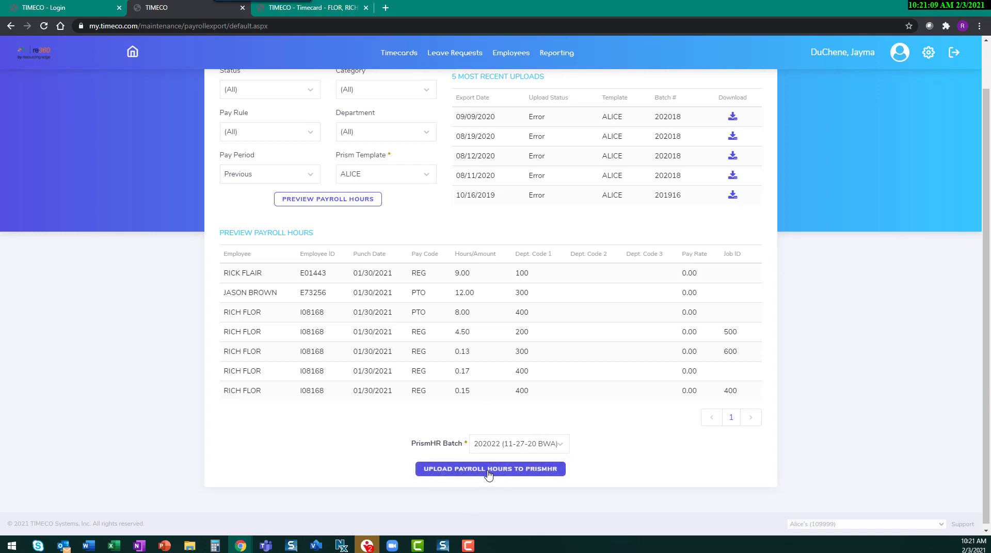
- Open the employee Holidays setup to view the 2021 holidays
{"action": "scroll", "coordinate": [647, 423], "scroll_direction": "up", "scroll_amount": 1}
{"action": "left_click", "coordinate": [932, 55]}
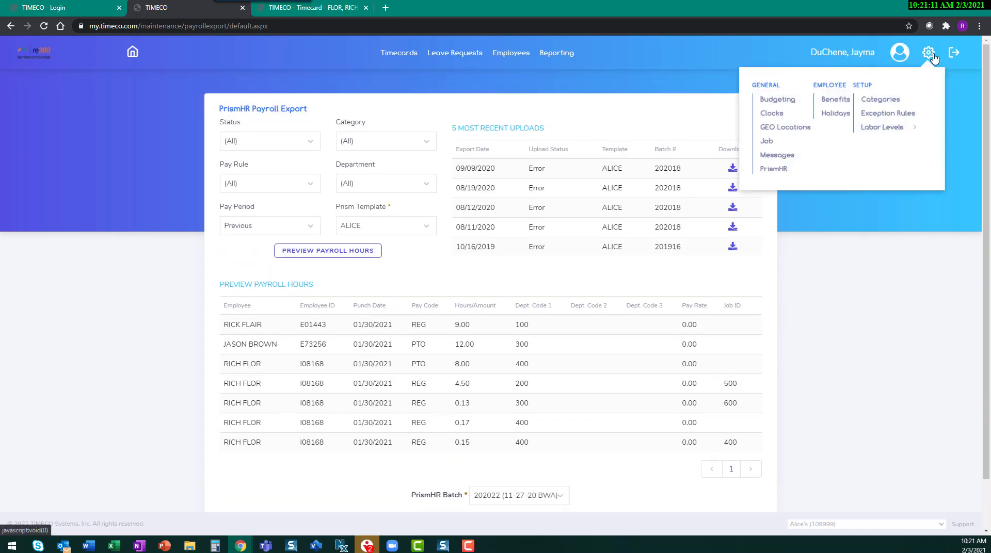
{"action": "left_click", "coordinate": [843, 117]}
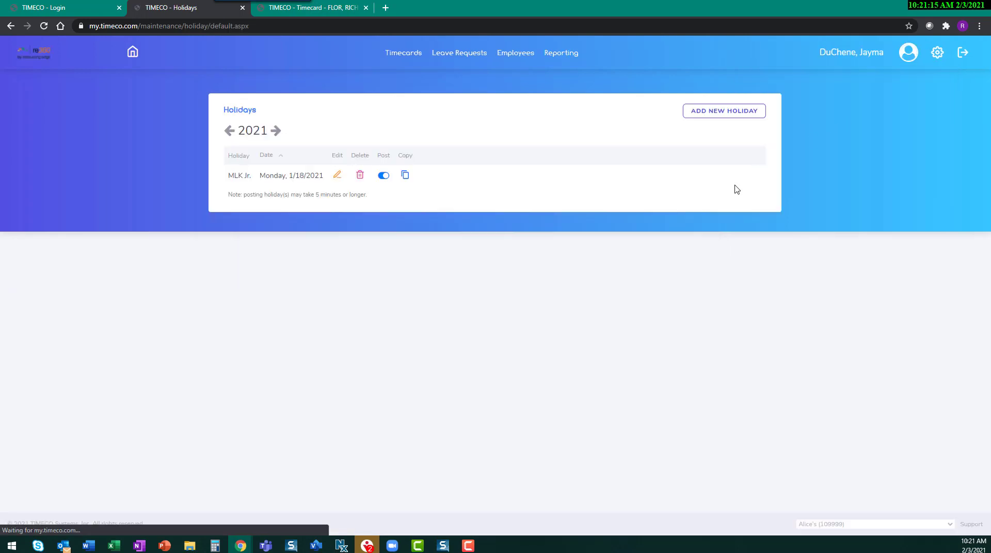